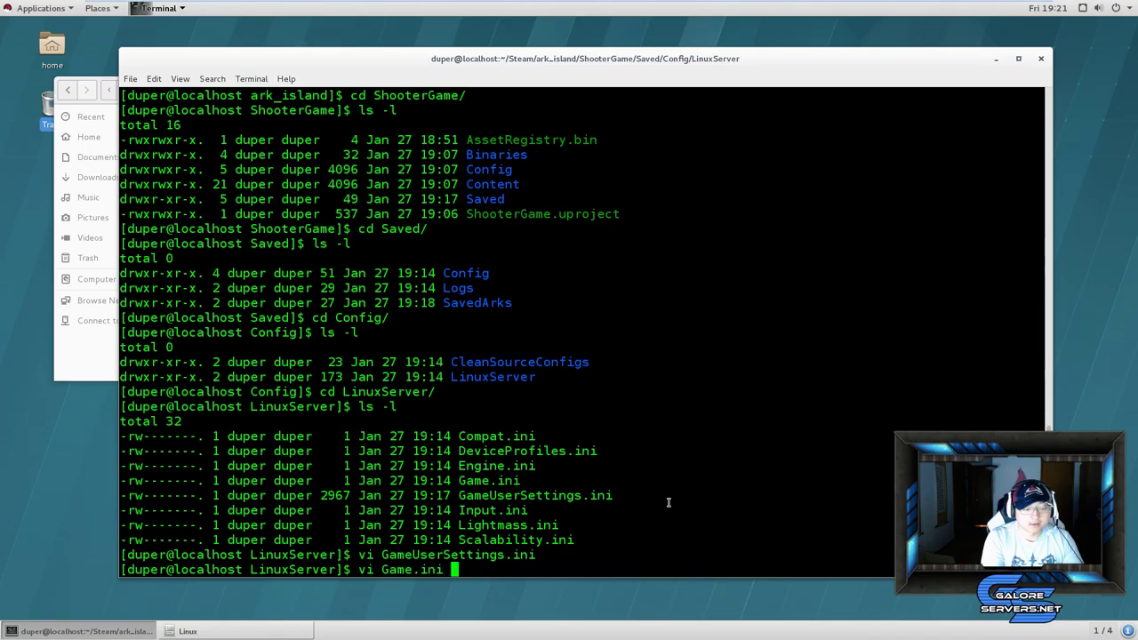
Step: Open Game.ini in the vi editor and quit it without making changes
text(:q)
key(Return)
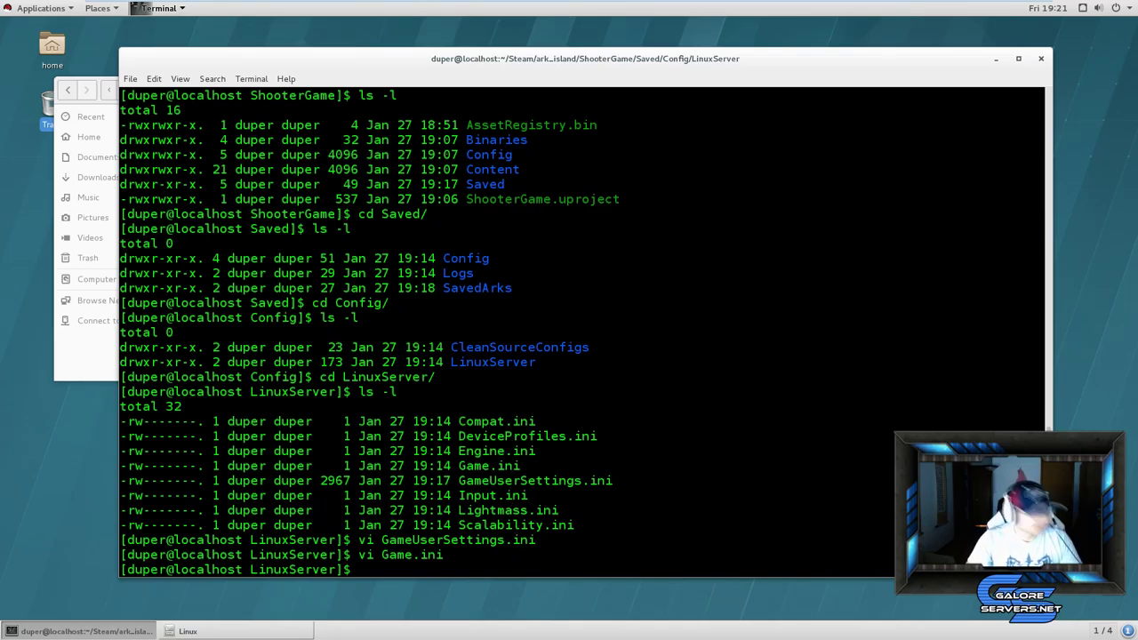
Step: Minimize the Red Hat virtual machine and open the WD 1TB (E:) drive in Windows File Explorer
mouse_move(267, 636)
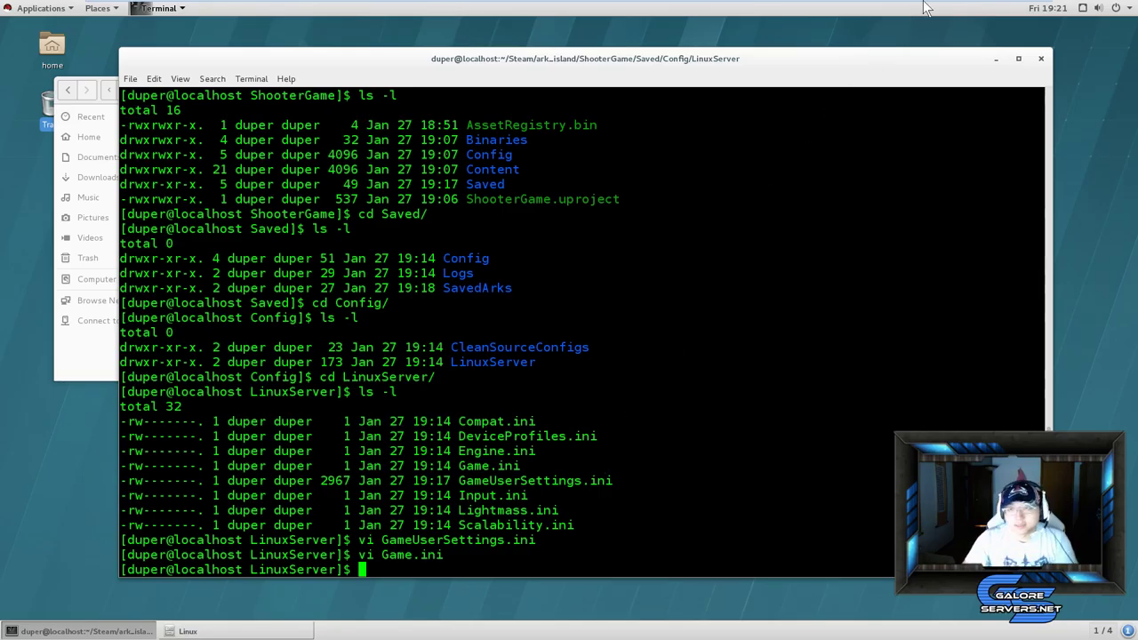
mouse_move(653, 3)
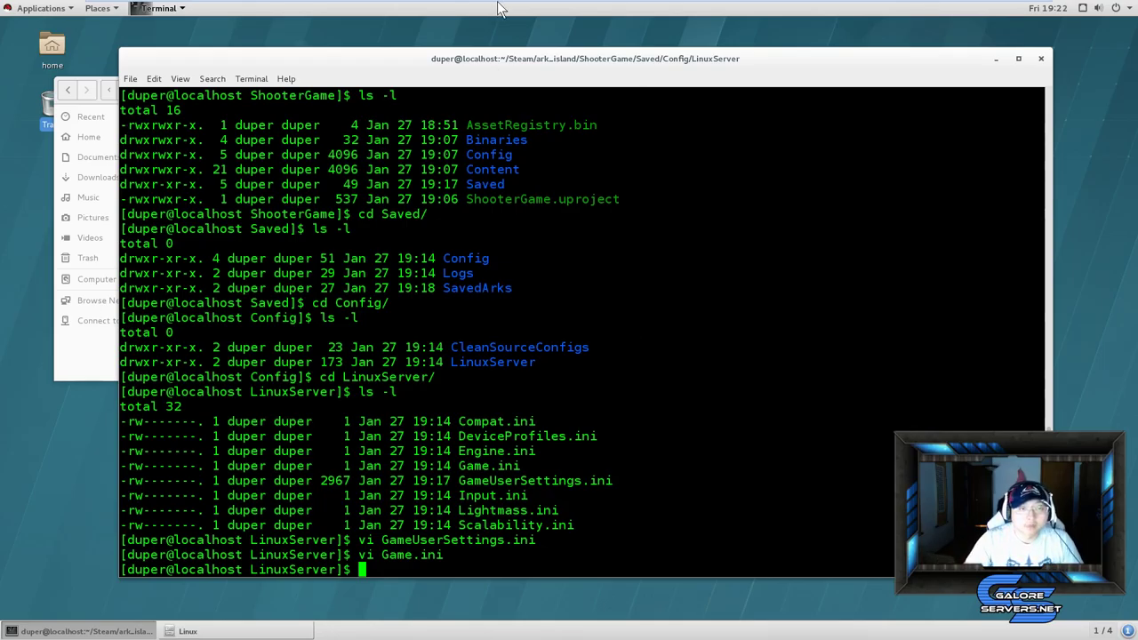
mouse_move(511, 4)
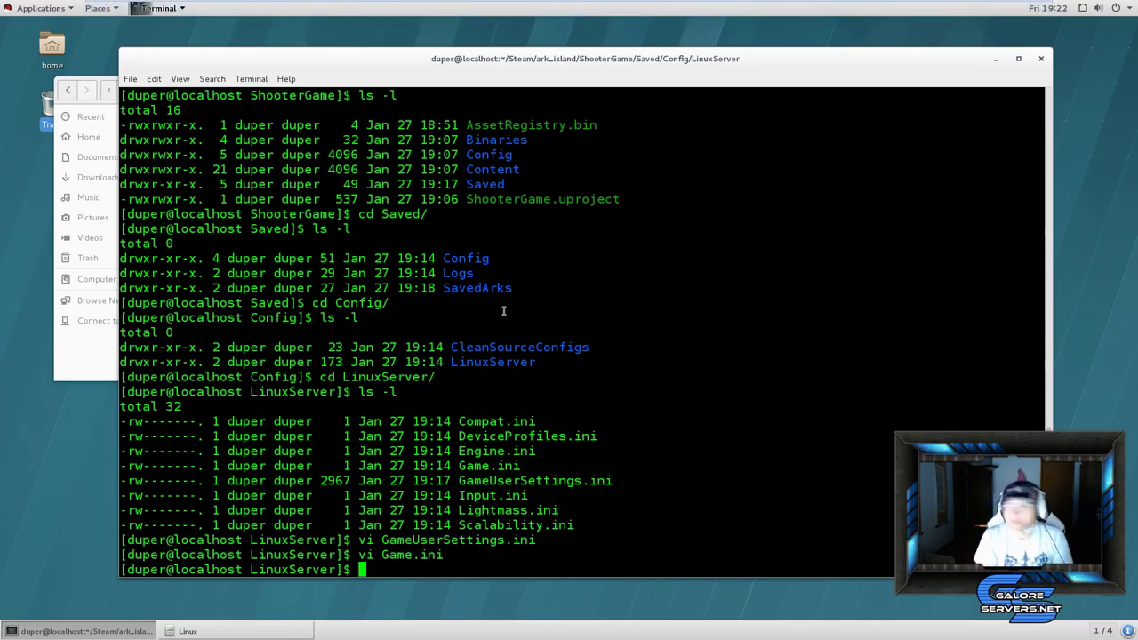
mouse_move(569, 636)
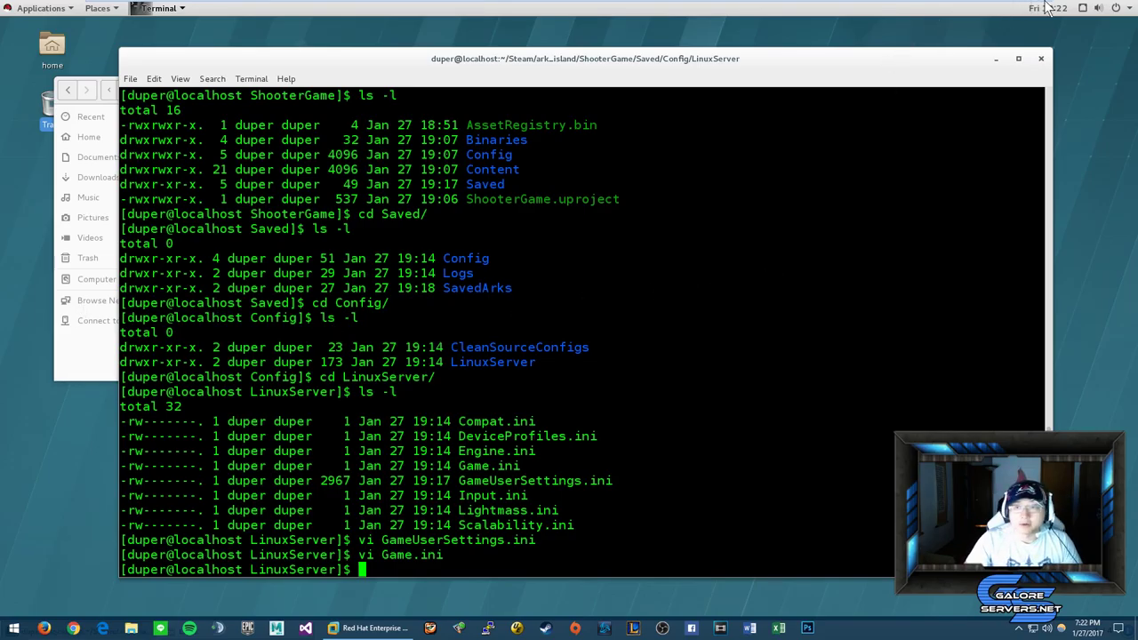
mouse_move(910, 7)
click(1006, 8)
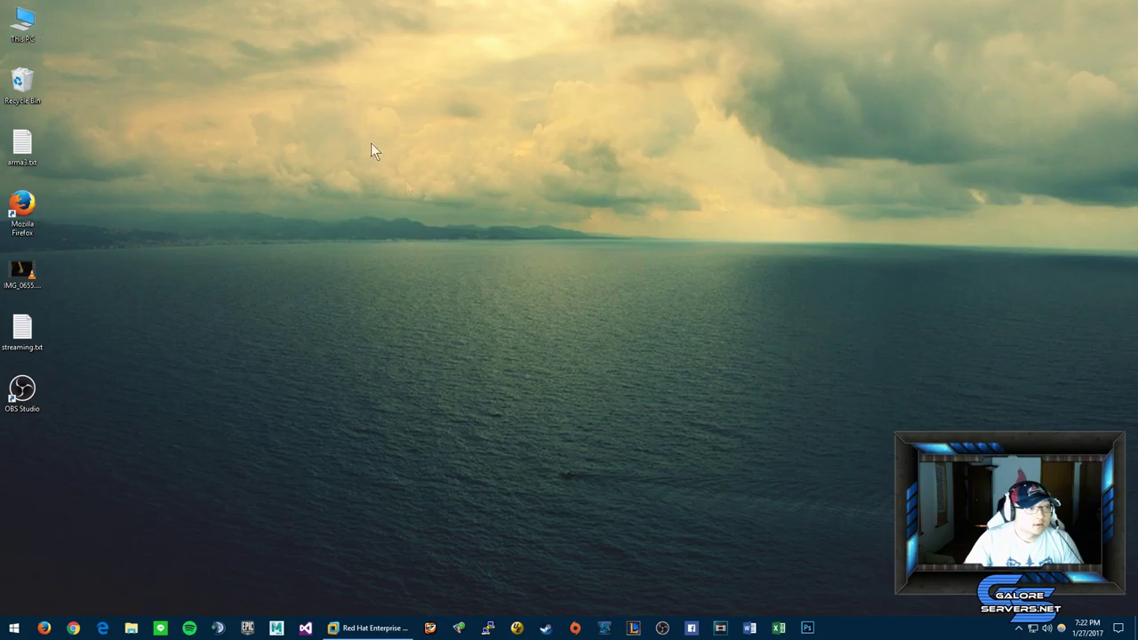
double_click(23, 25)
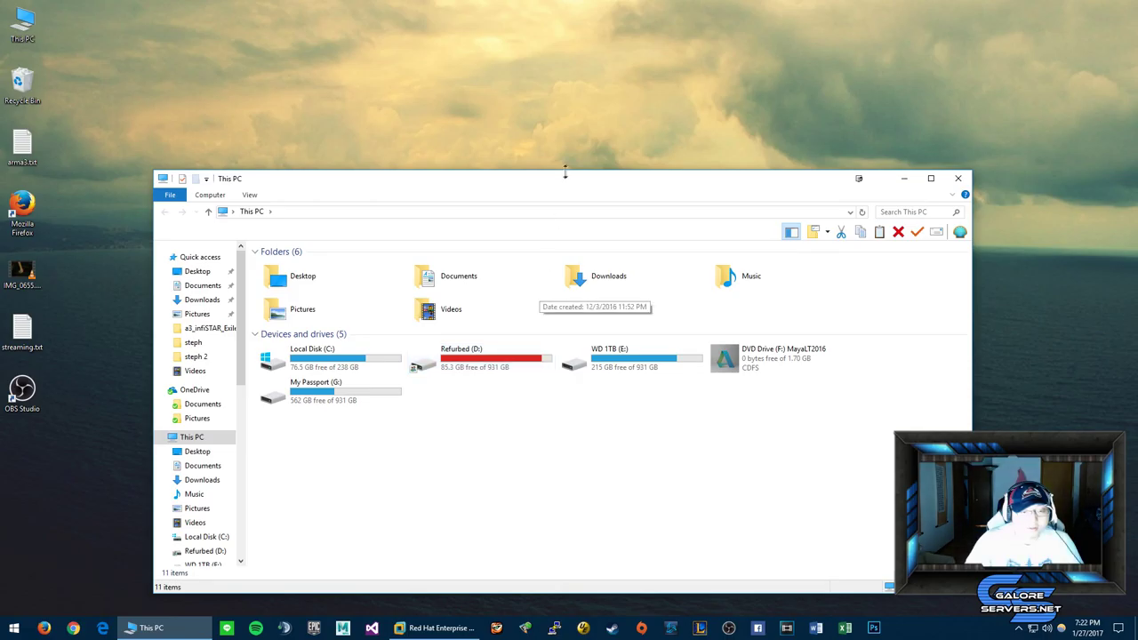
drag(574, 185, 4, 169)
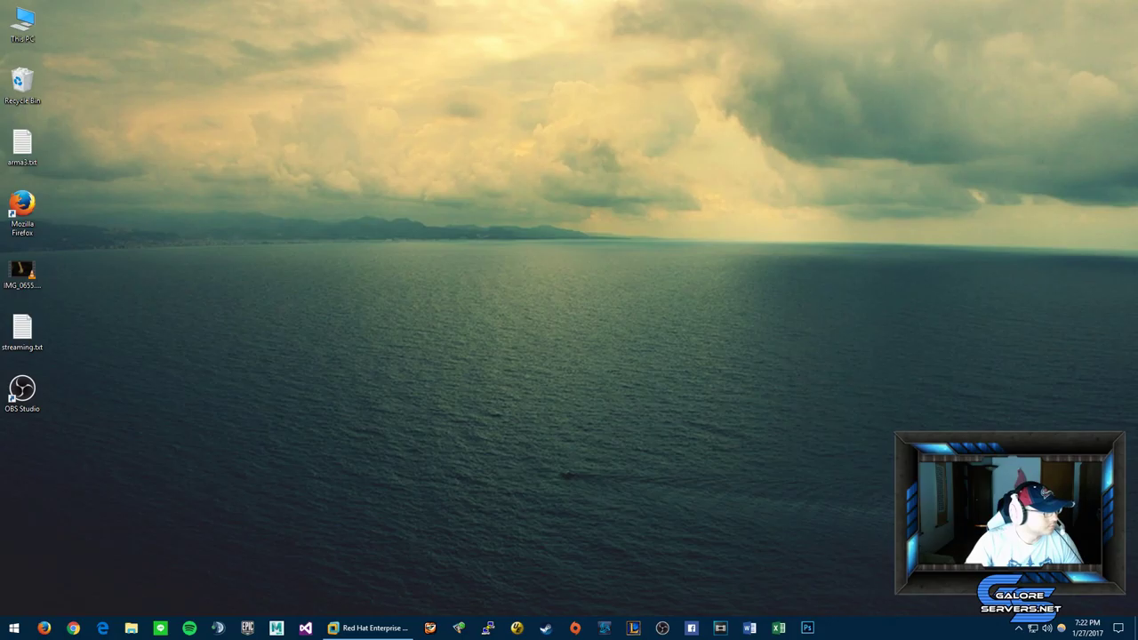
key(super+e)
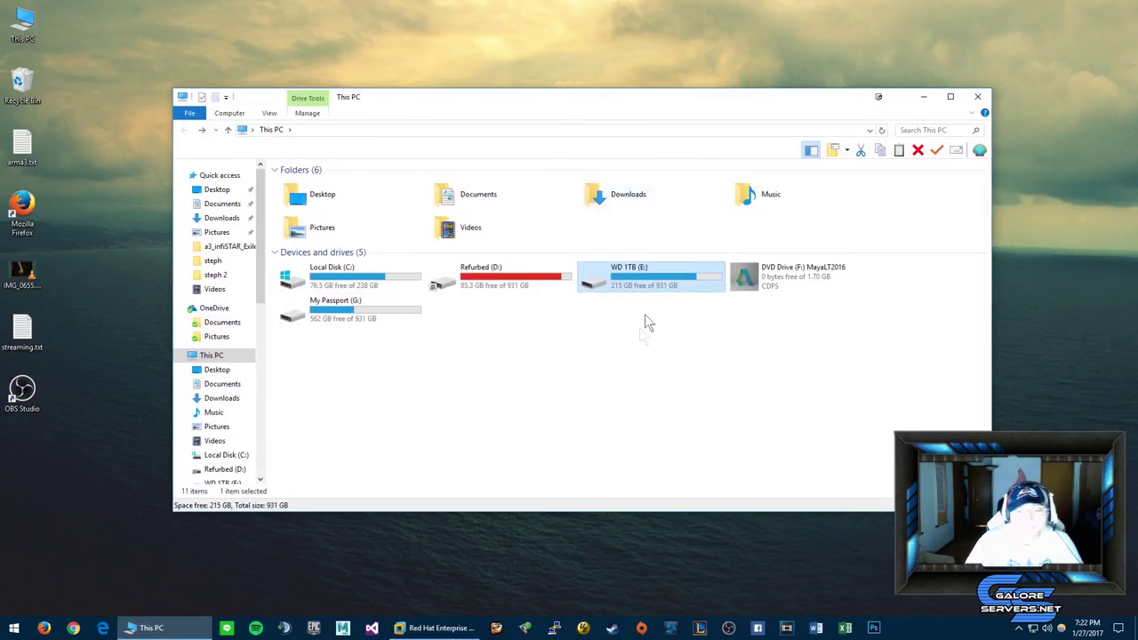
double_click(649, 284)
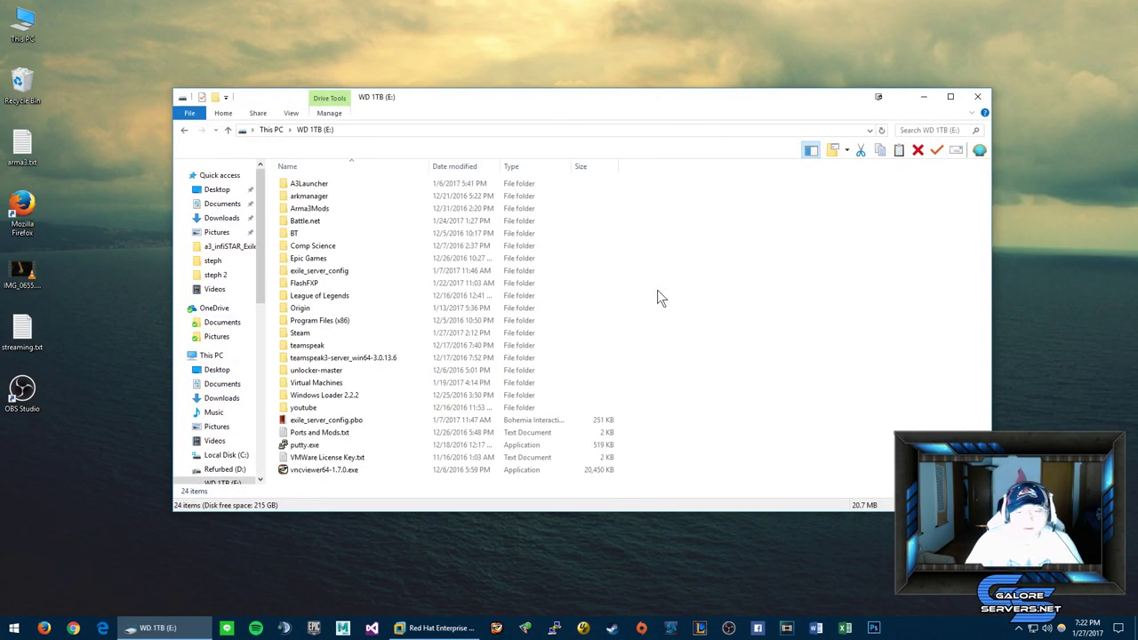
Step: Browse to the ShooterGame folder of the local ARK installation under Steam\steamapps\common\ARK
click(347, 357)
key(Up)
key(Up)
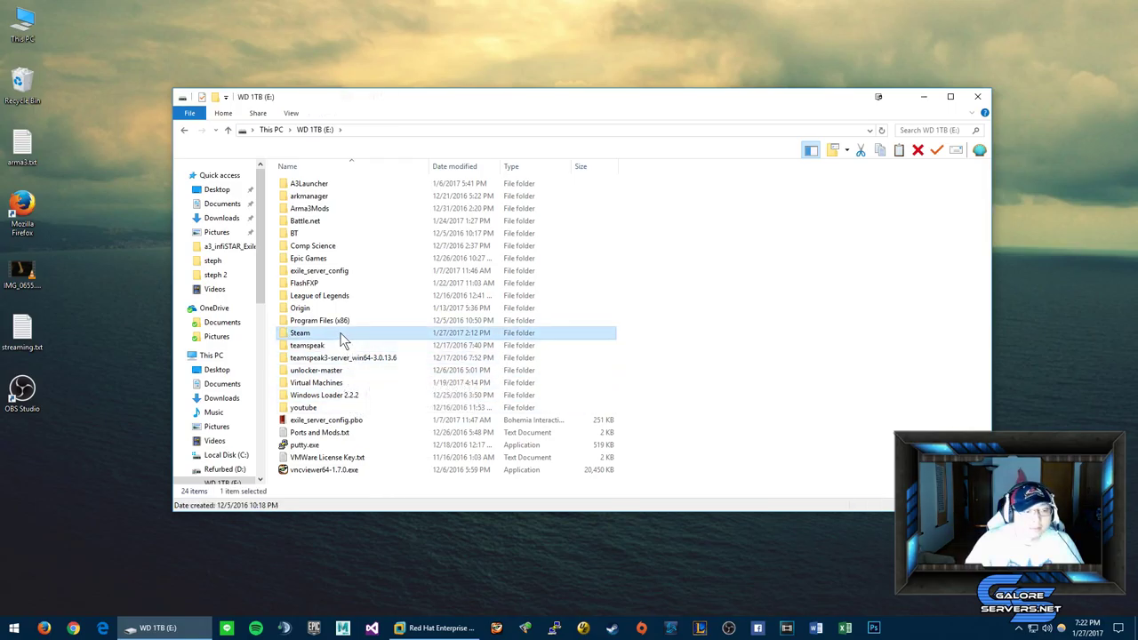
double_click(342, 335)
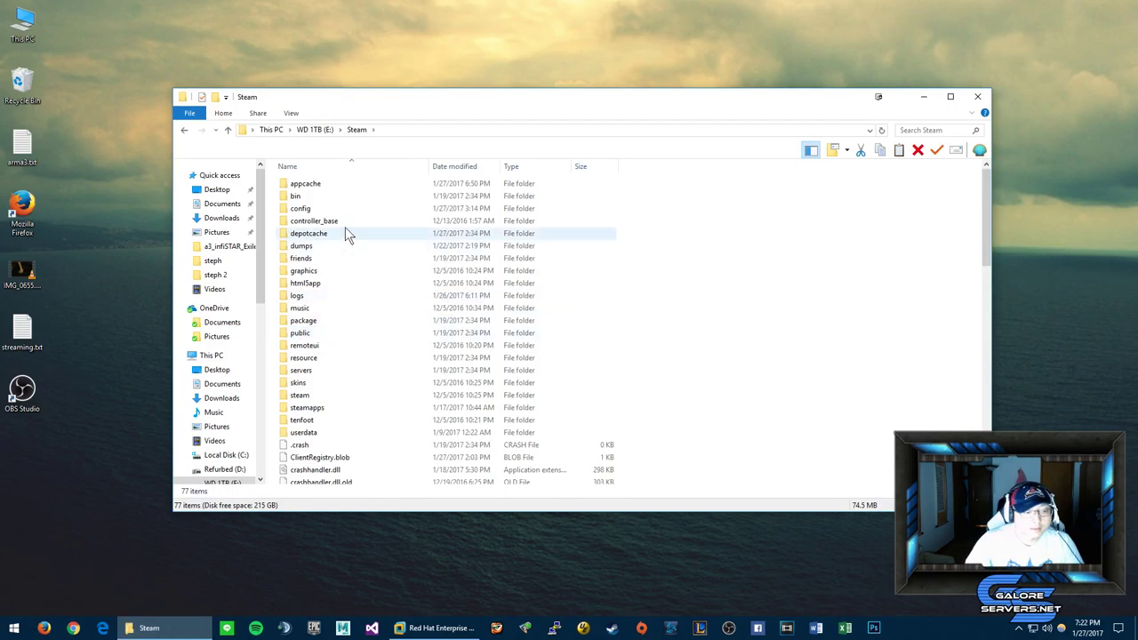
double_click(334, 410)
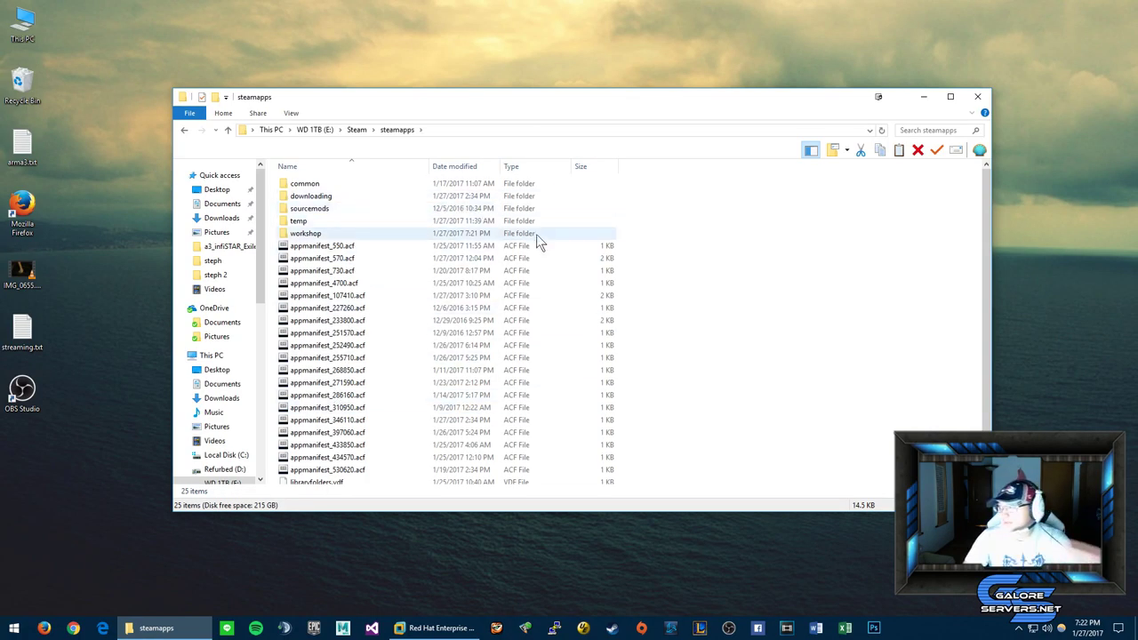
double_click(377, 185)
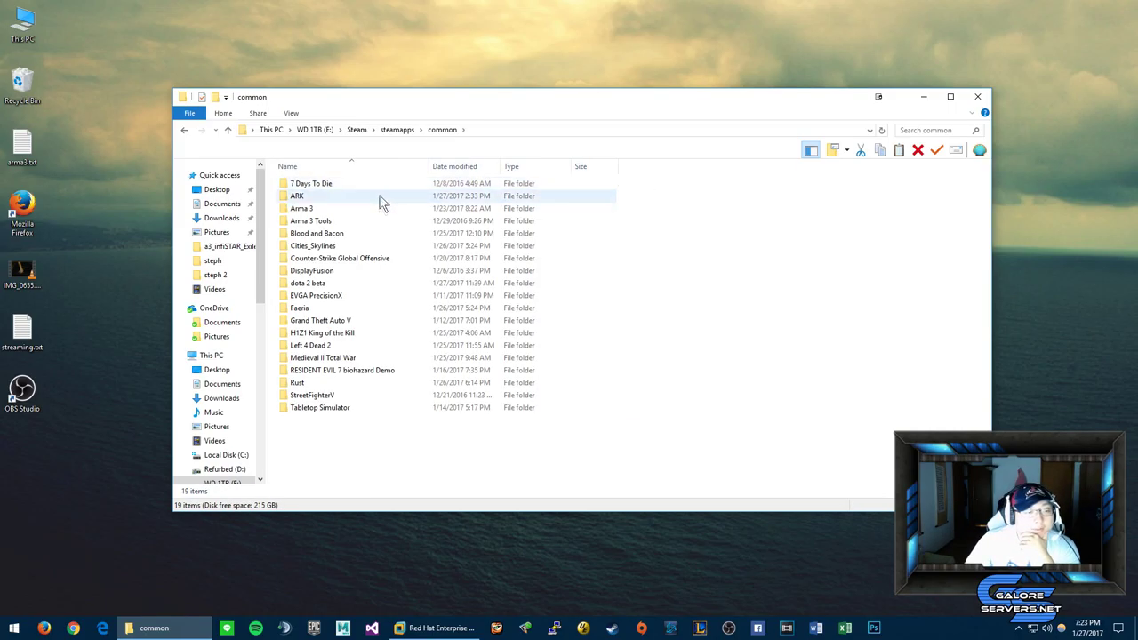
double_click(368, 196)
double_click(340, 207)
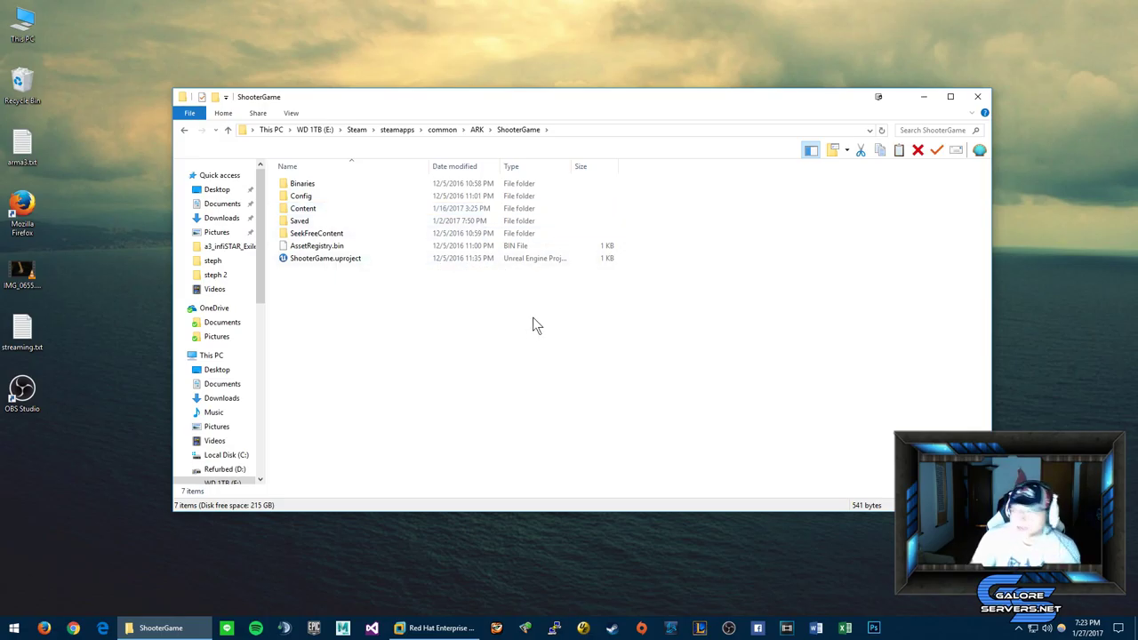
Step: Open the Mods folder inside Content and look through the mod folders and .mod files
double_click(353, 207)
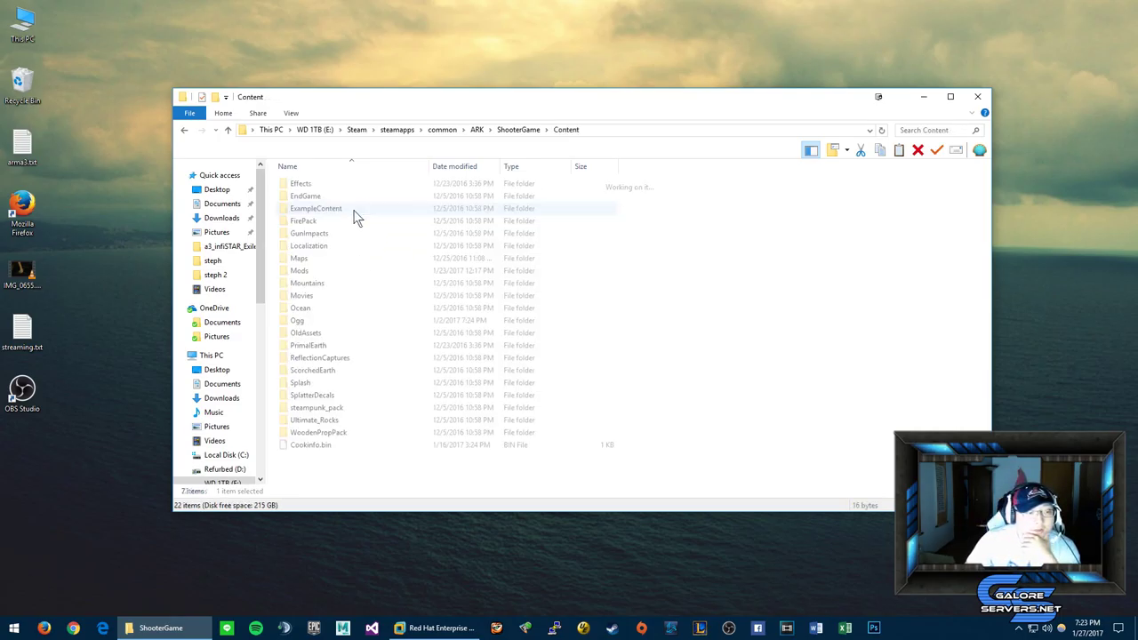
double_click(344, 272)
scroll(673, 252, down, 10)
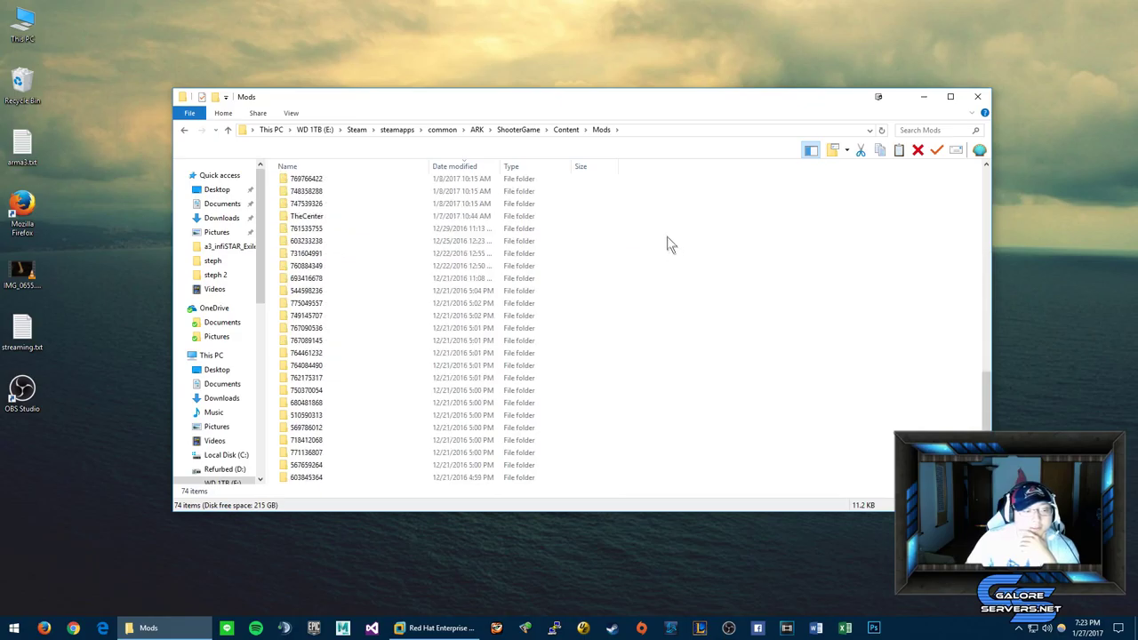
scroll(610, 190, up, 10)
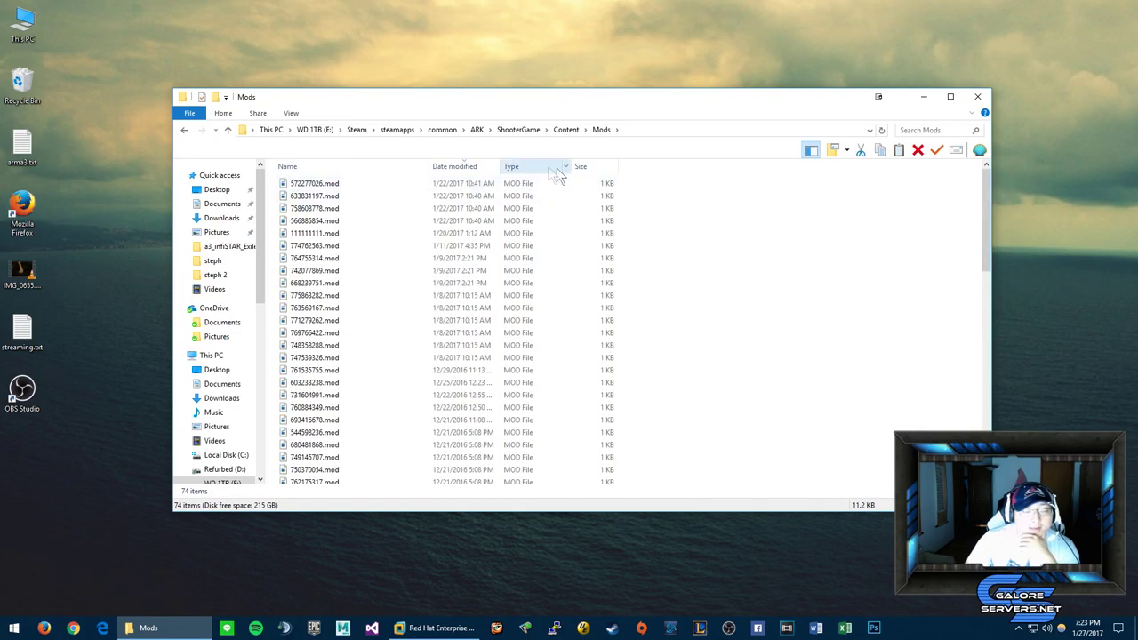
Step: Switch to Steam and open the Workshop from the community section
right_click(612, 628)
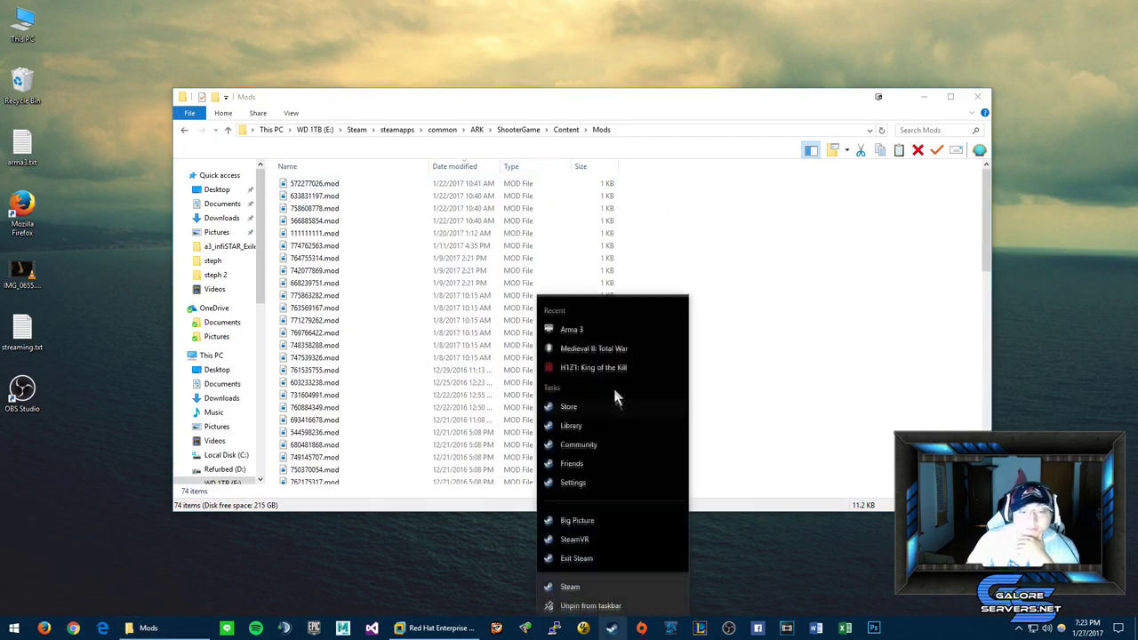
click(615, 402)
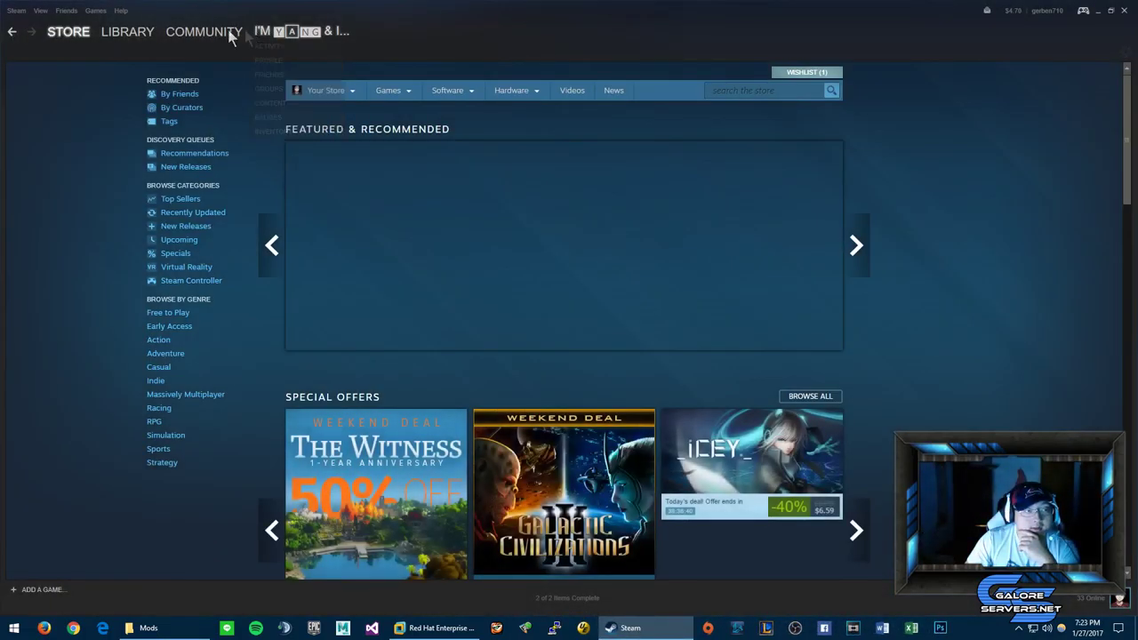
mouse_move(203, 32)
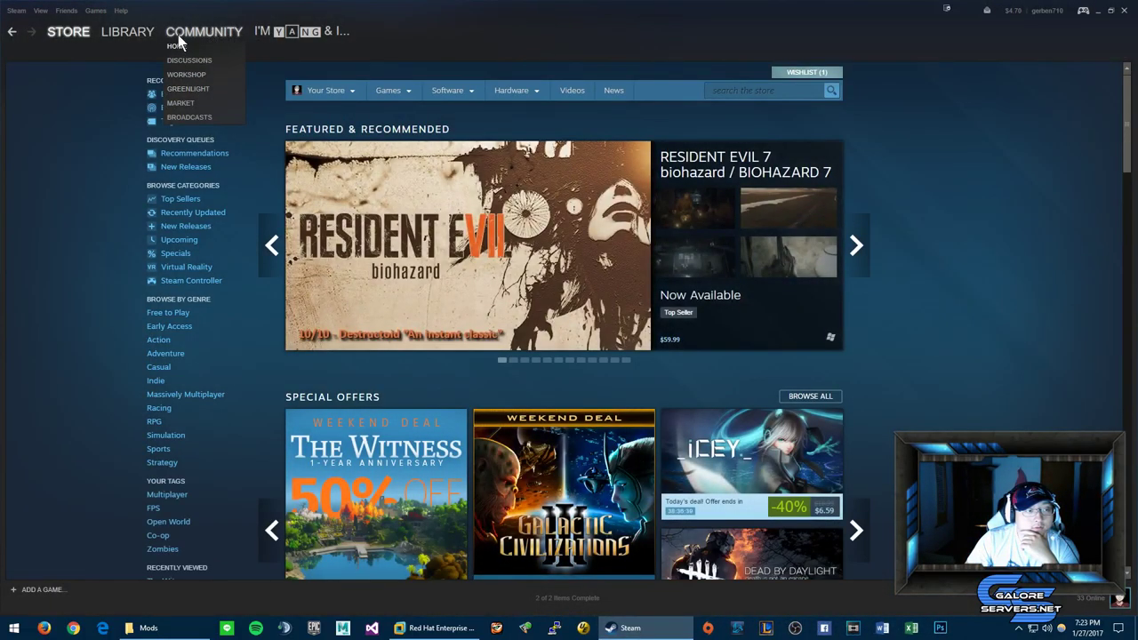
click(185, 74)
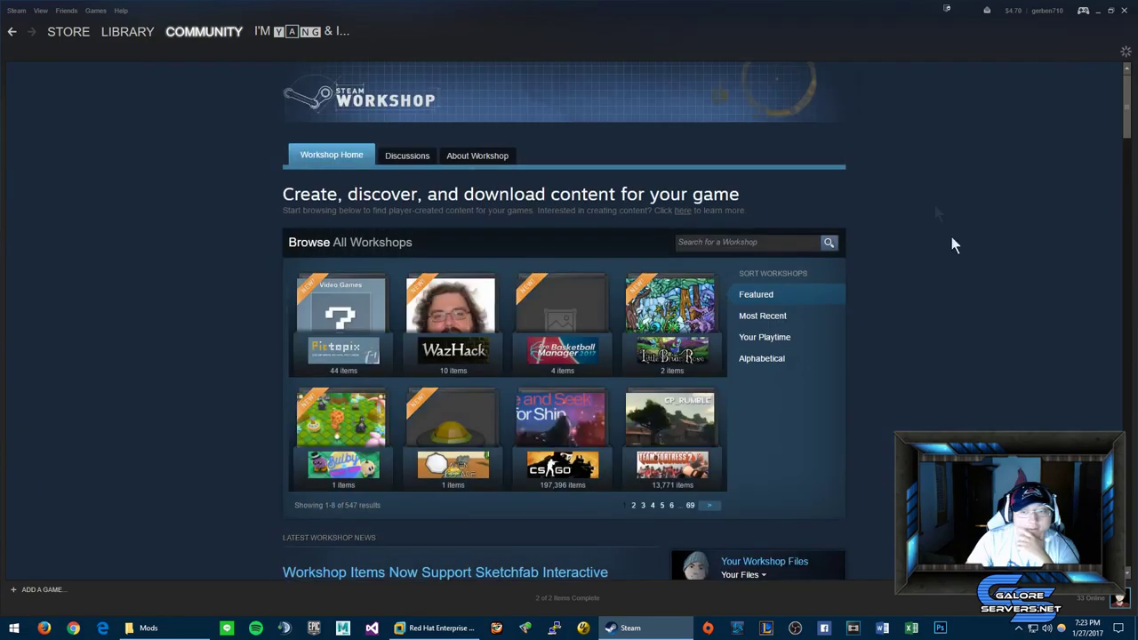
Step: Search the workshops for "ark", open the ARK: Survival Evolved workshop and view its most popular items
click(725, 241)
text(ark)
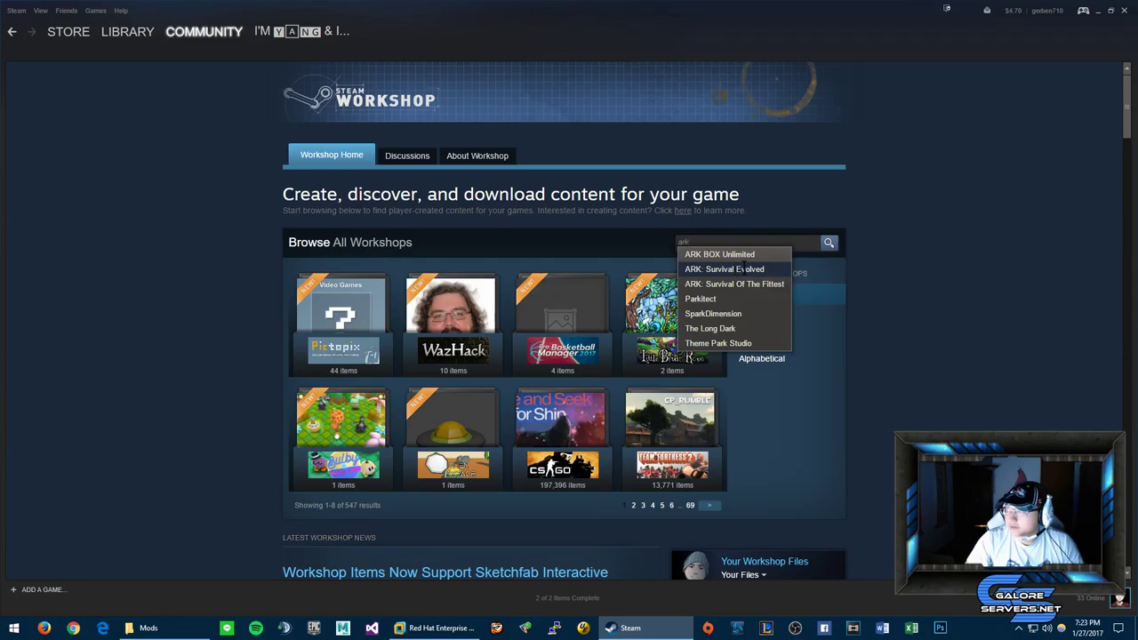
click(743, 268)
scroll(792, 238, down, 3)
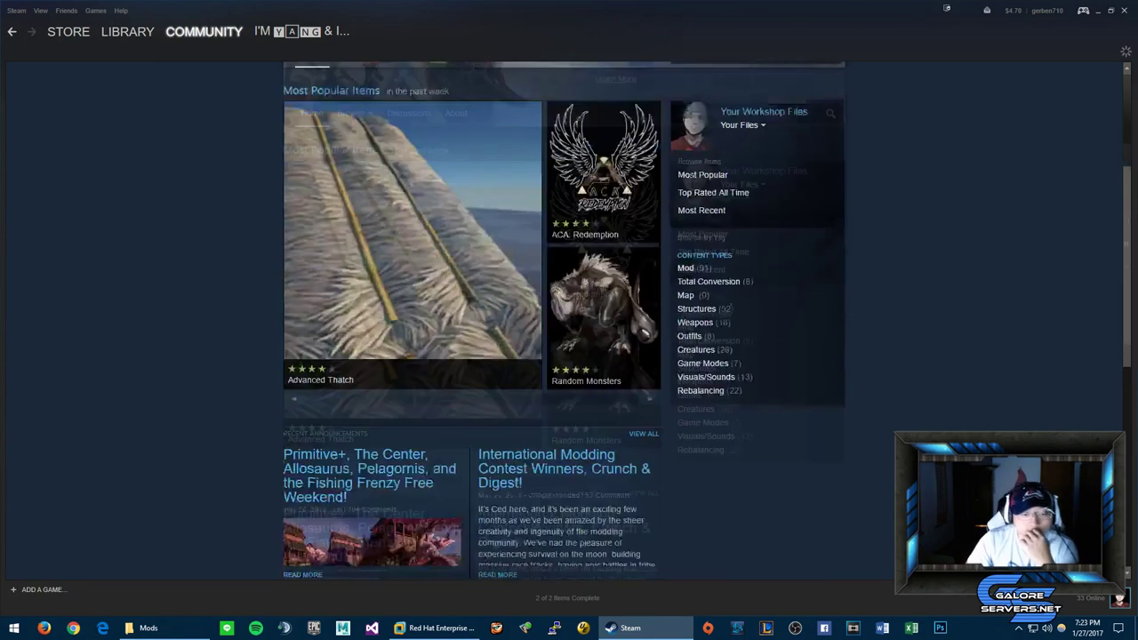
scroll(750, 239, down, 3)
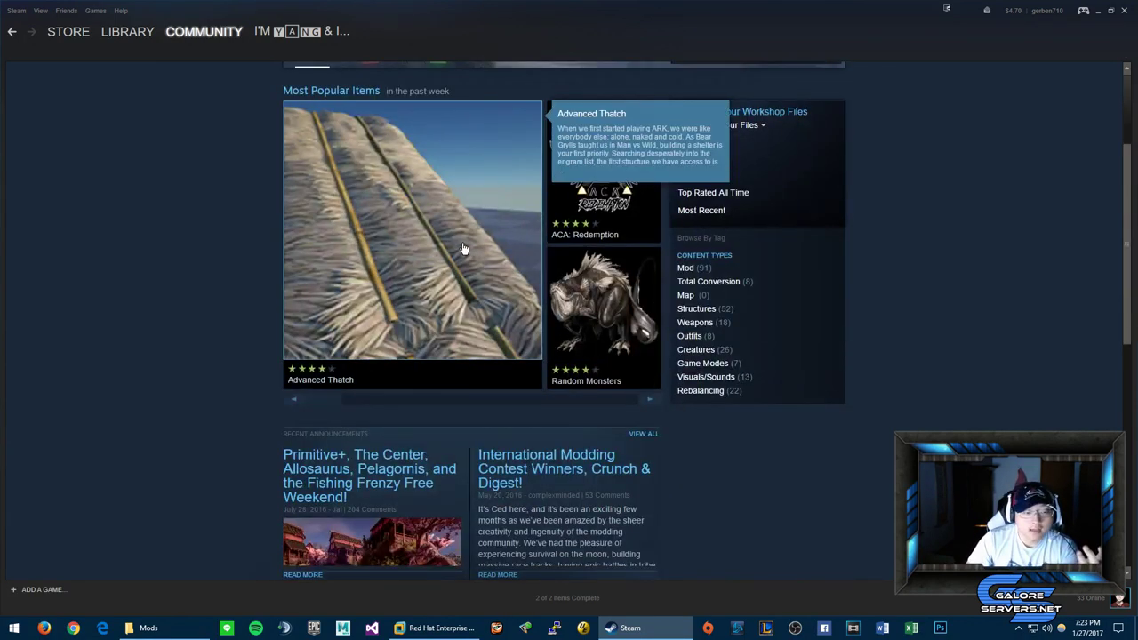
Step: Open the Advanced Thatch mod page and look over its subscribe option and description
click(462, 249)
scroll(578, 284, down, 3)
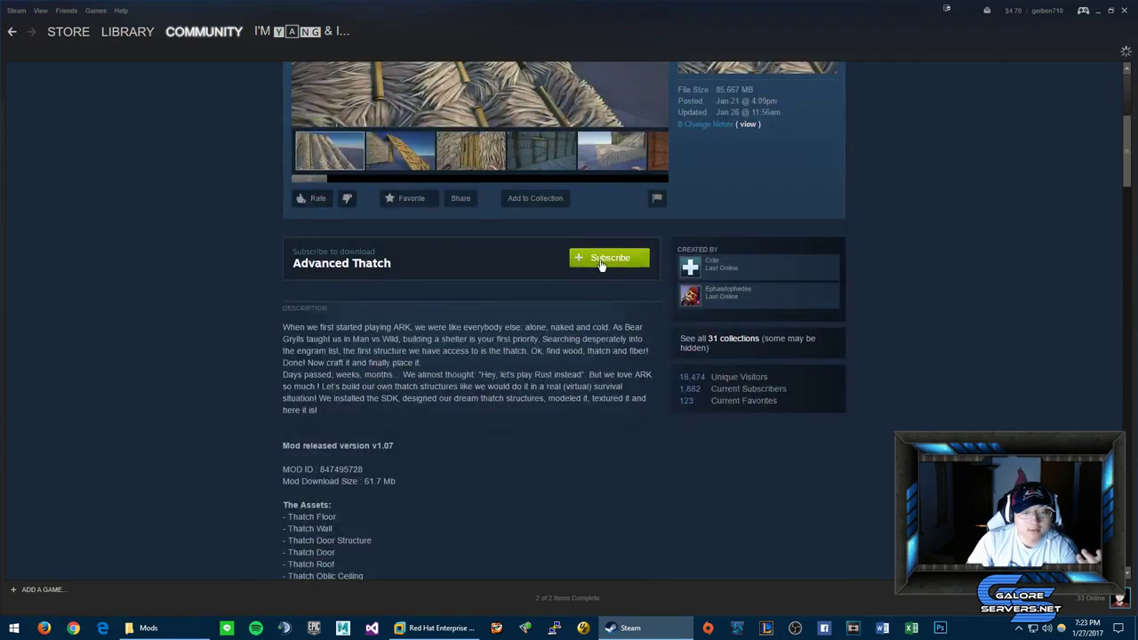
scroll(267, 115, up, 2)
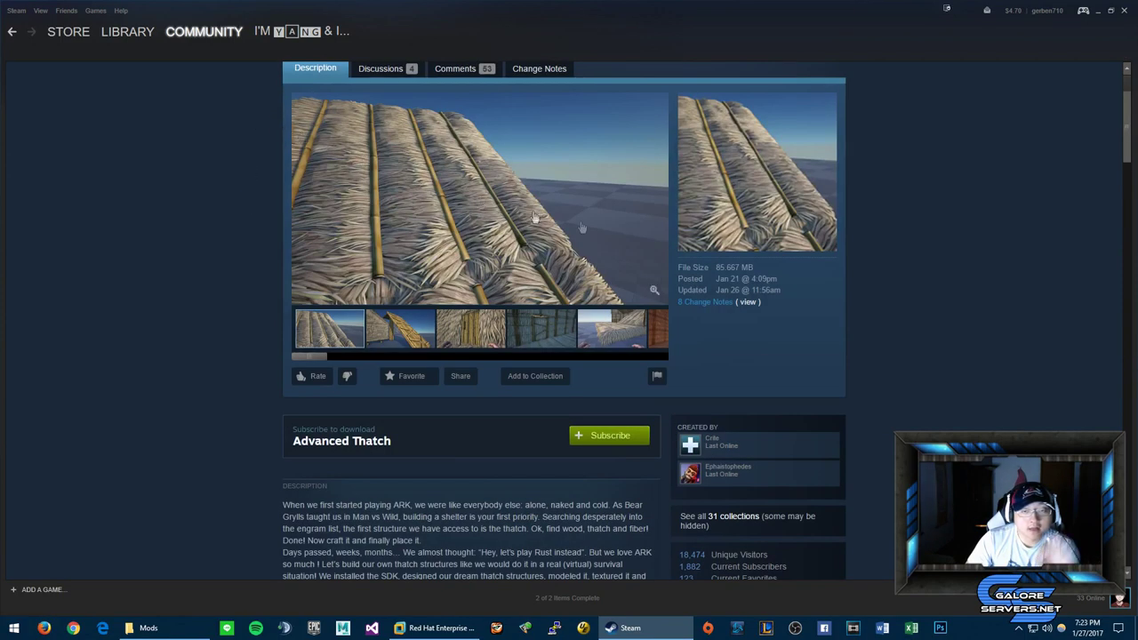
Step: Open the Steam game library and show the ARK: Survival Evolved page
click(133, 33)
drag(160, 117, 160, 158)
click(122, 282)
click(145, 175)
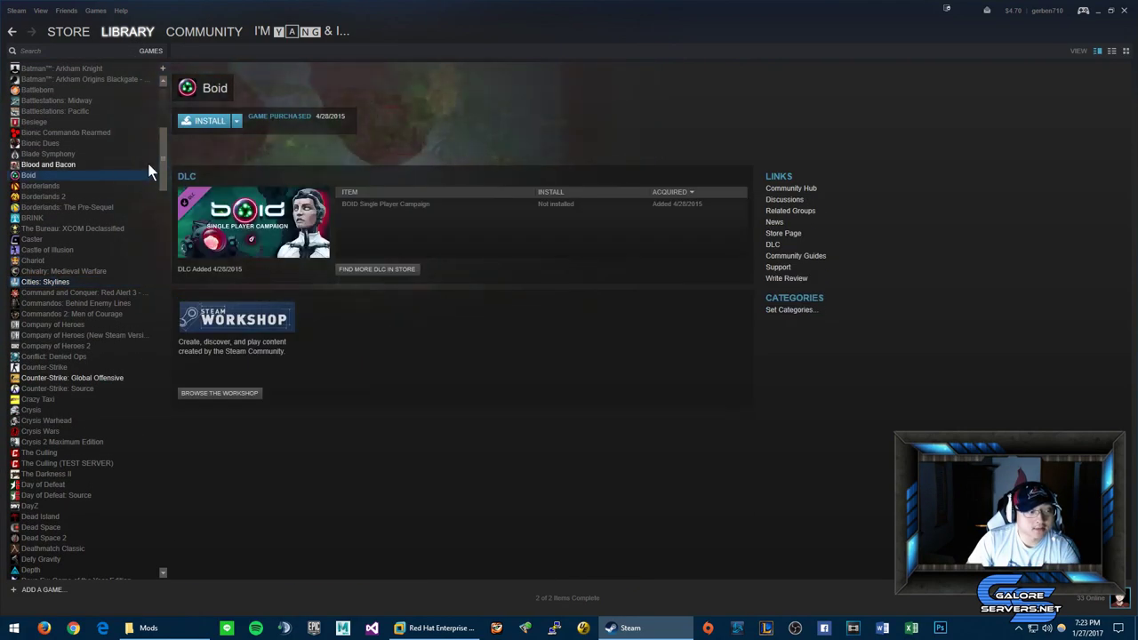
drag(165, 161, 162, 108)
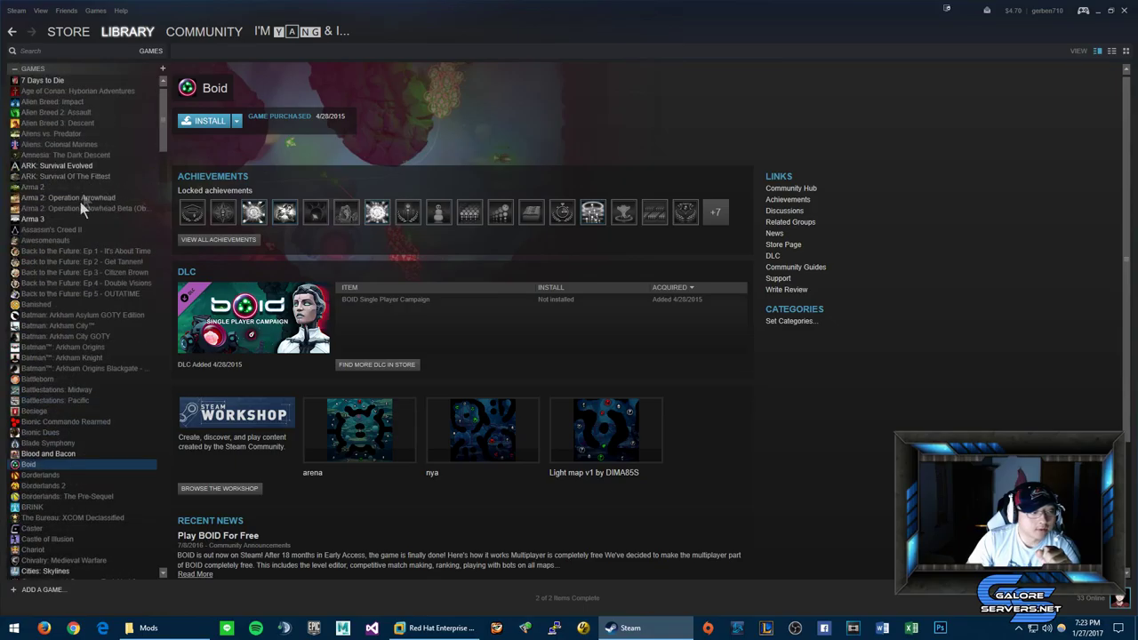
click(66, 167)
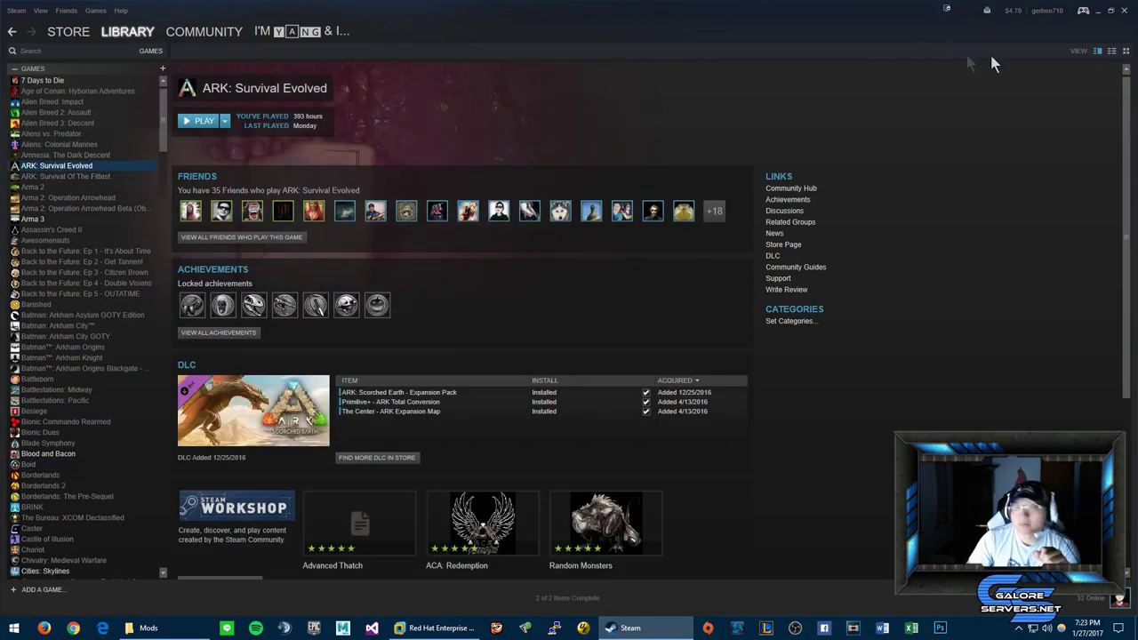
Step: Minimize Steam, look through the Mods folder again and select 572277026.mod
click(1097, 11)
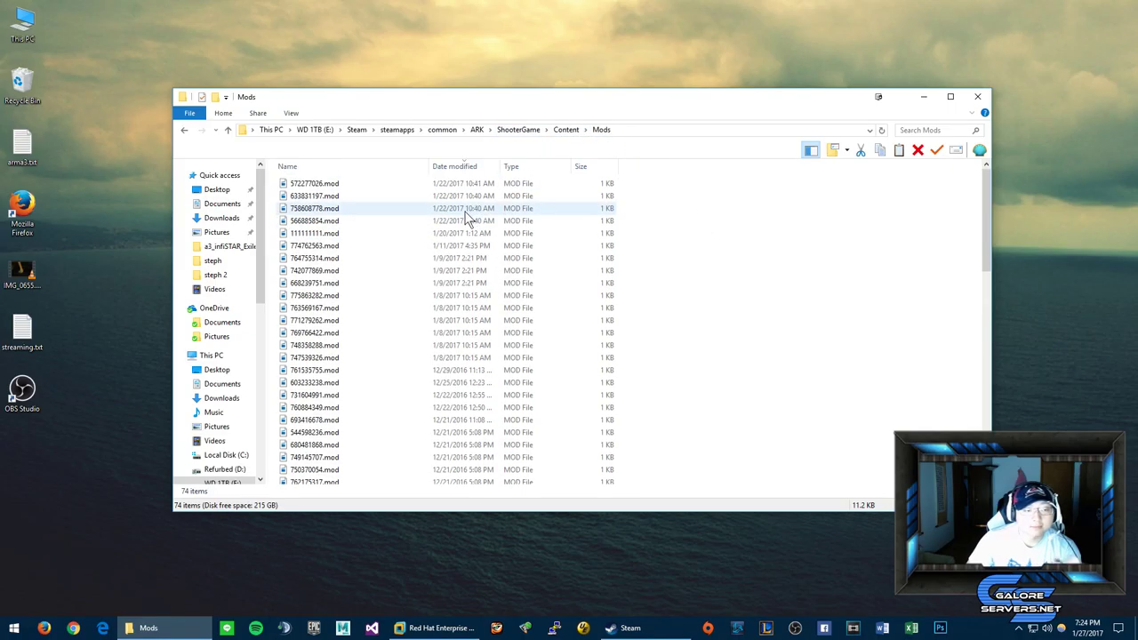
scroll(655, 213, down, 10)
scroll(655, 218, up, 7)
scroll(653, 220, up, 3)
click(341, 184)
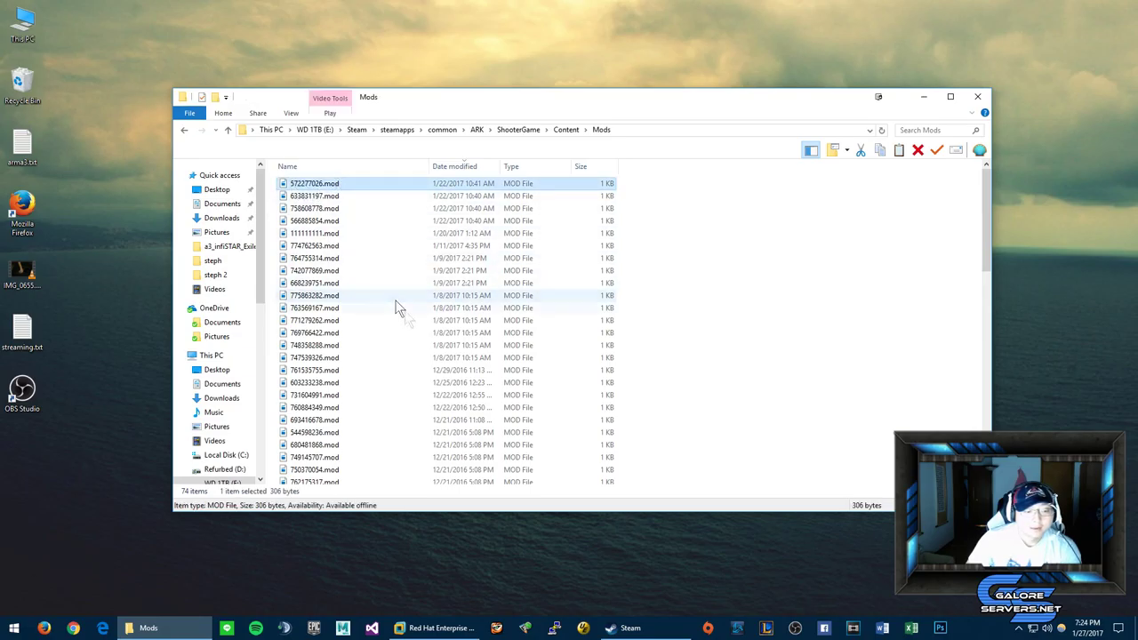
Step: Switch to Steam and open the Steam Workshop home in the community area
click(627, 628)
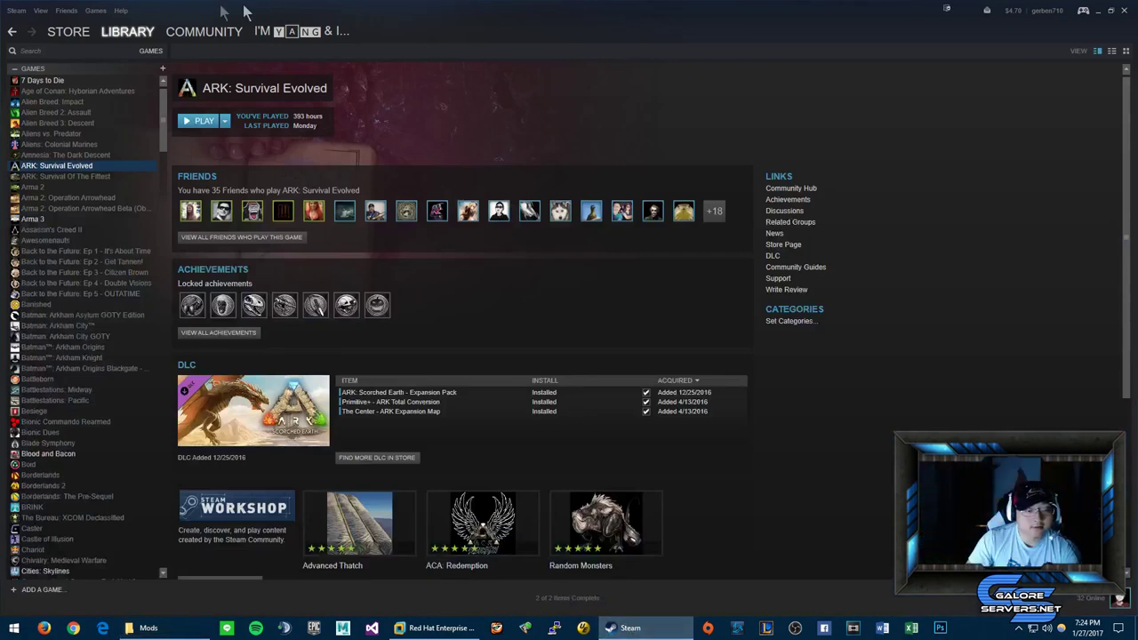
mouse_move(201, 28)
click(201, 103)
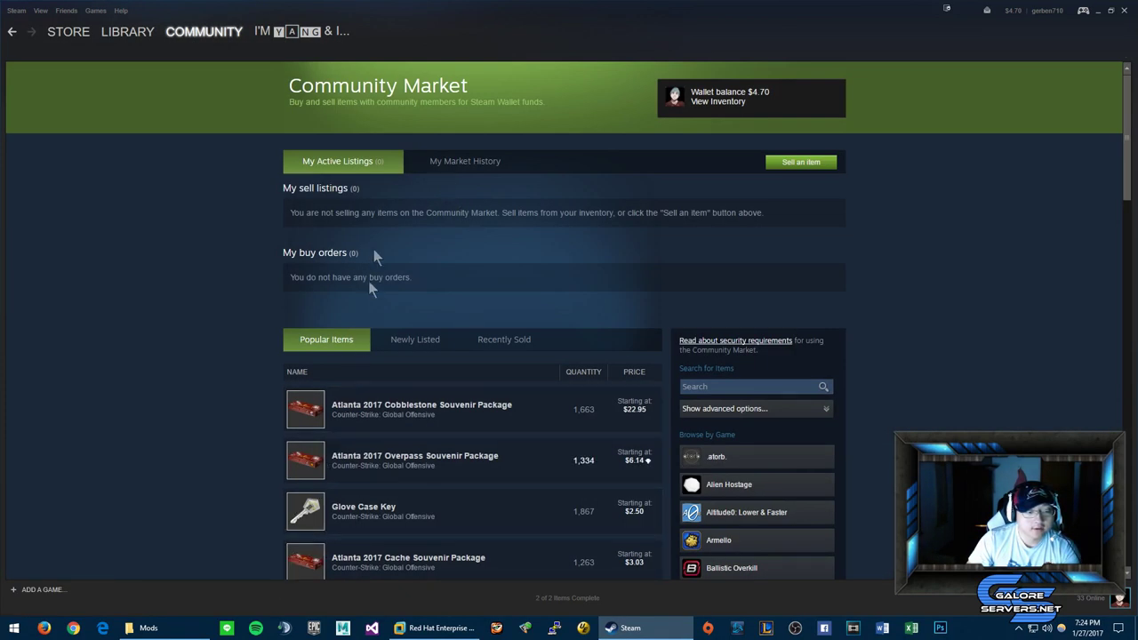
mouse_move(233, 34)
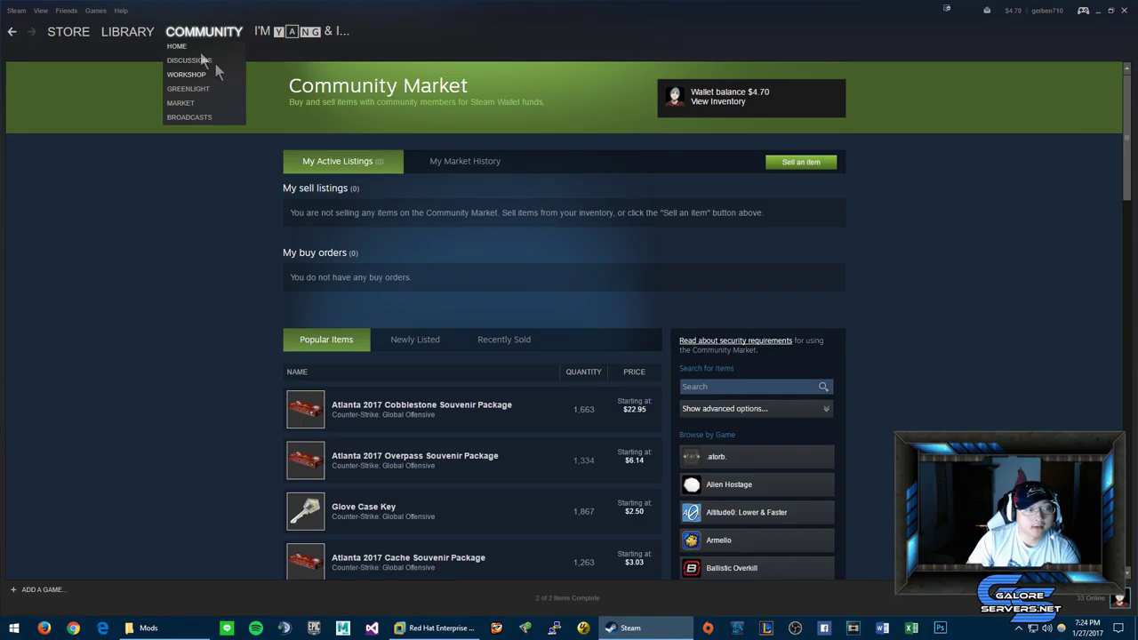
mouse_move(118, 44)
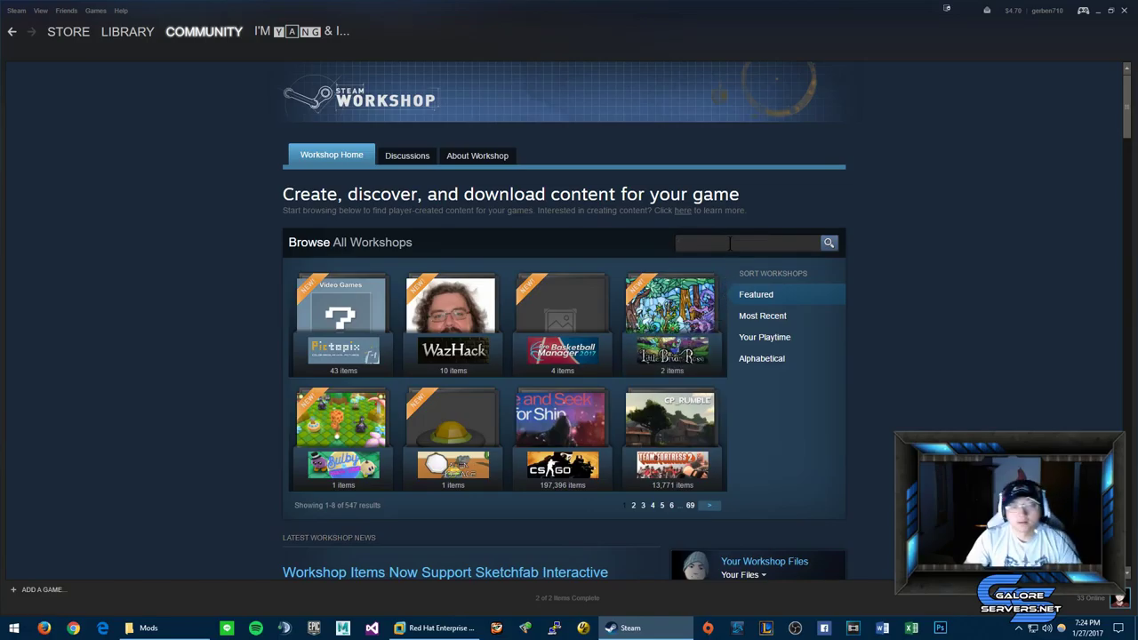
Step: Find the ARK: Survival Evolved workshop by searching for "ark", then open it and look over the week's most popular items
text(k)
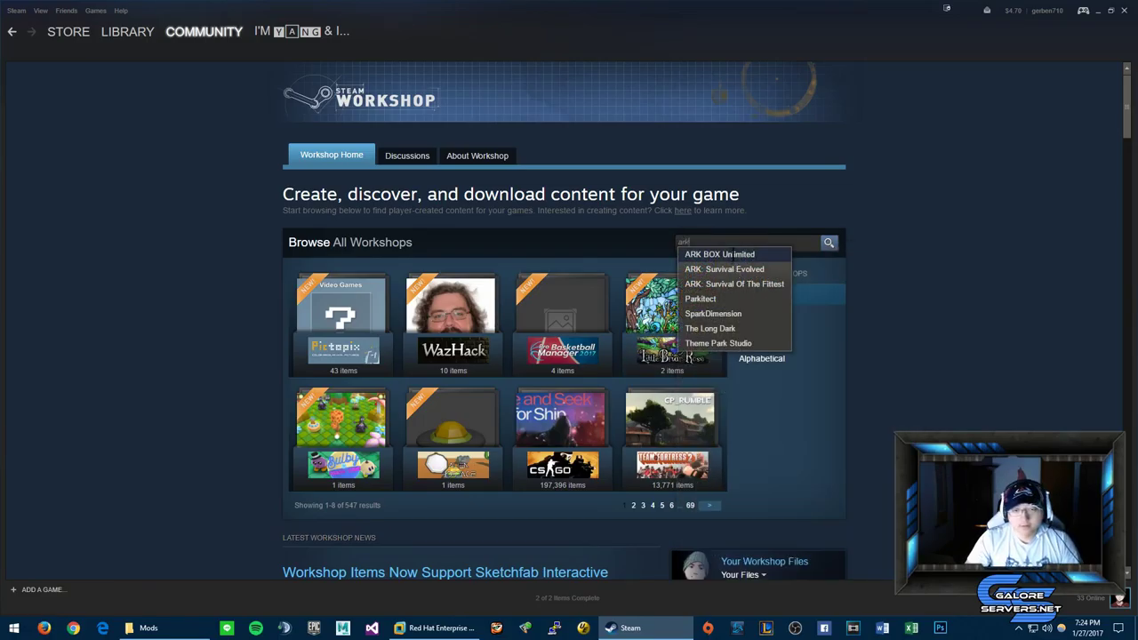
click(733, 264)
scroll(760, 283, down, 4)
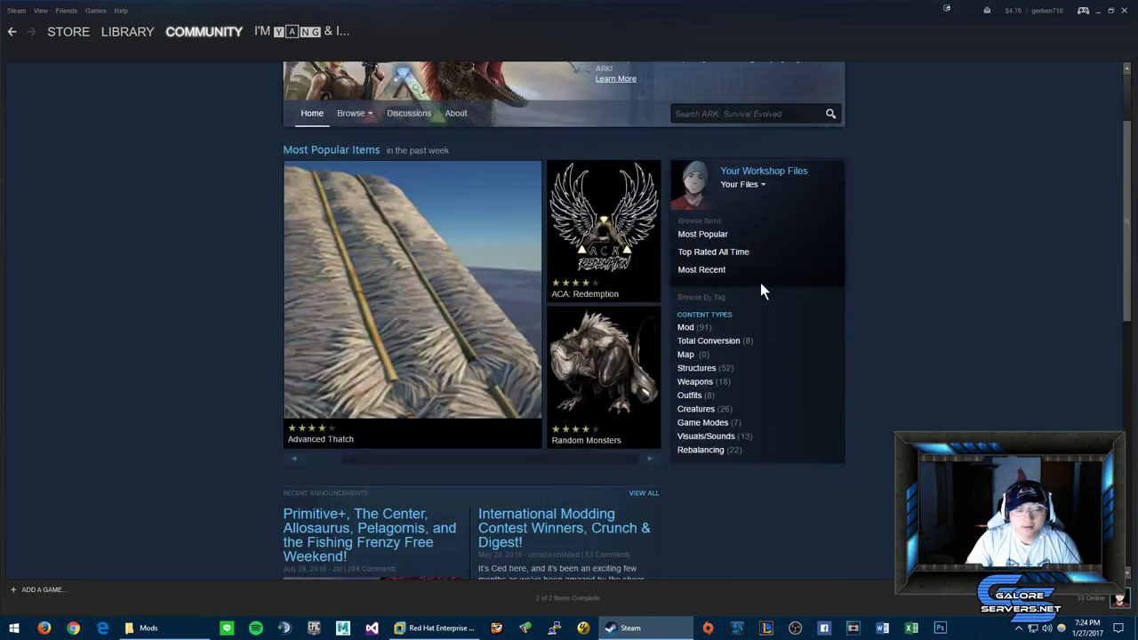
scroll(595, 214, up, 1)
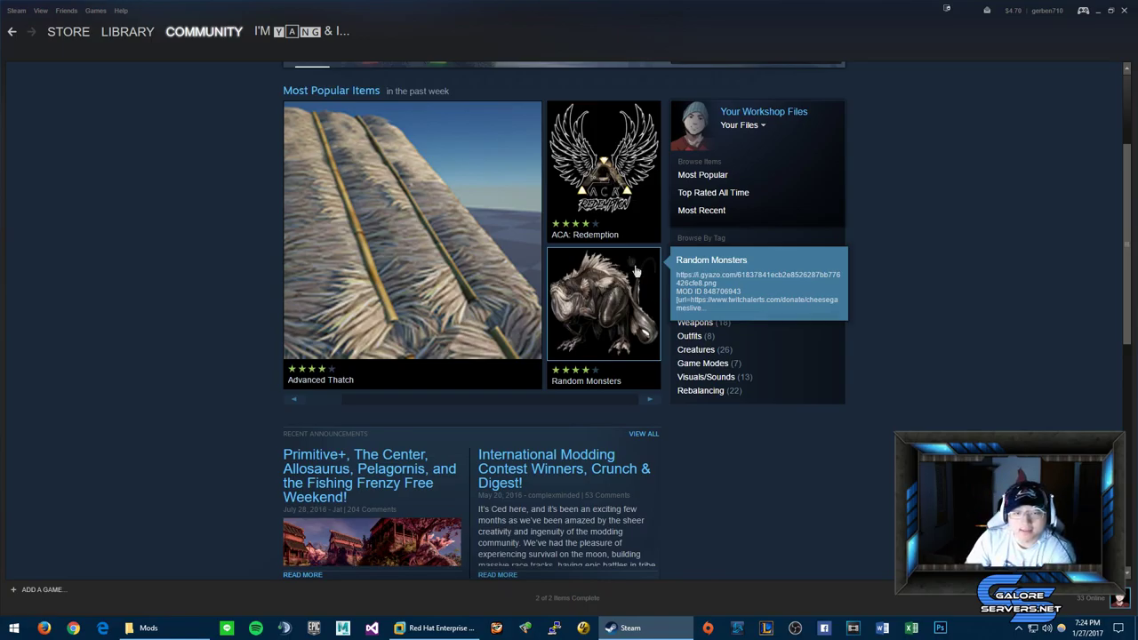
scroll(605, 316, up, 2)
scroll(604, 316, down, 4)
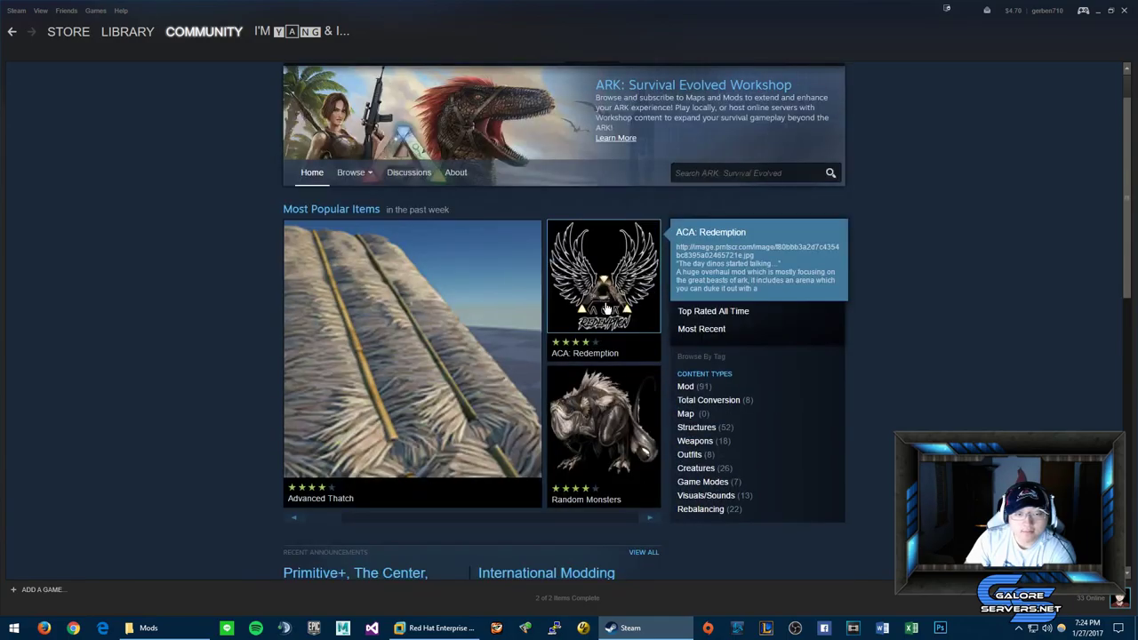
scroll(443, 308, up, 3)
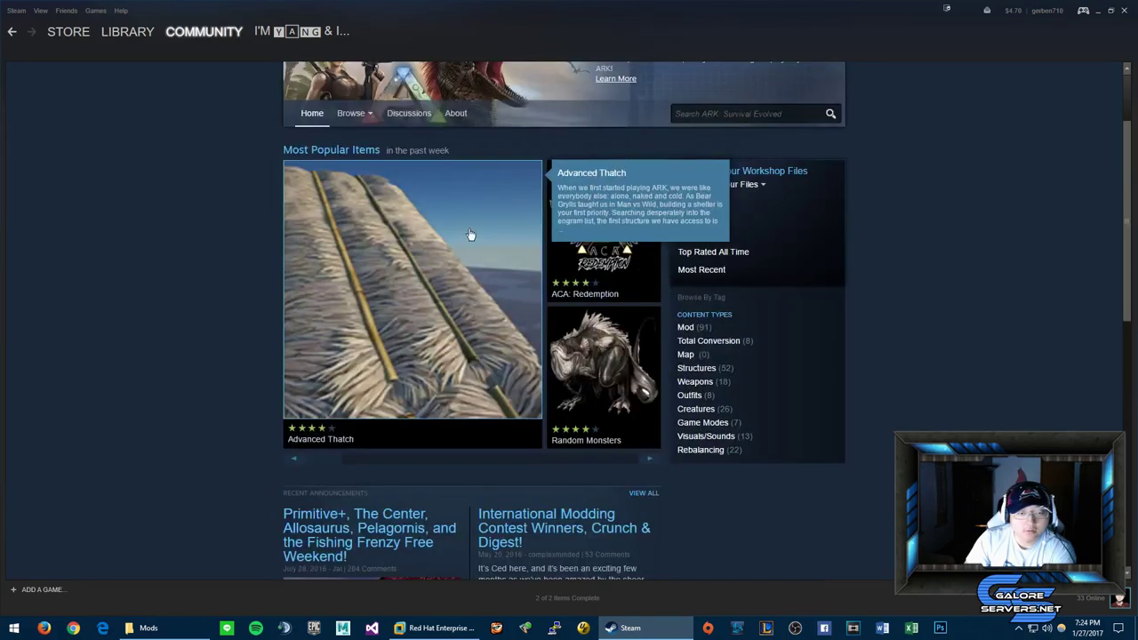
Step: Search the ARK workshop for "s+" and look through the resulting mods
click(711, 172)
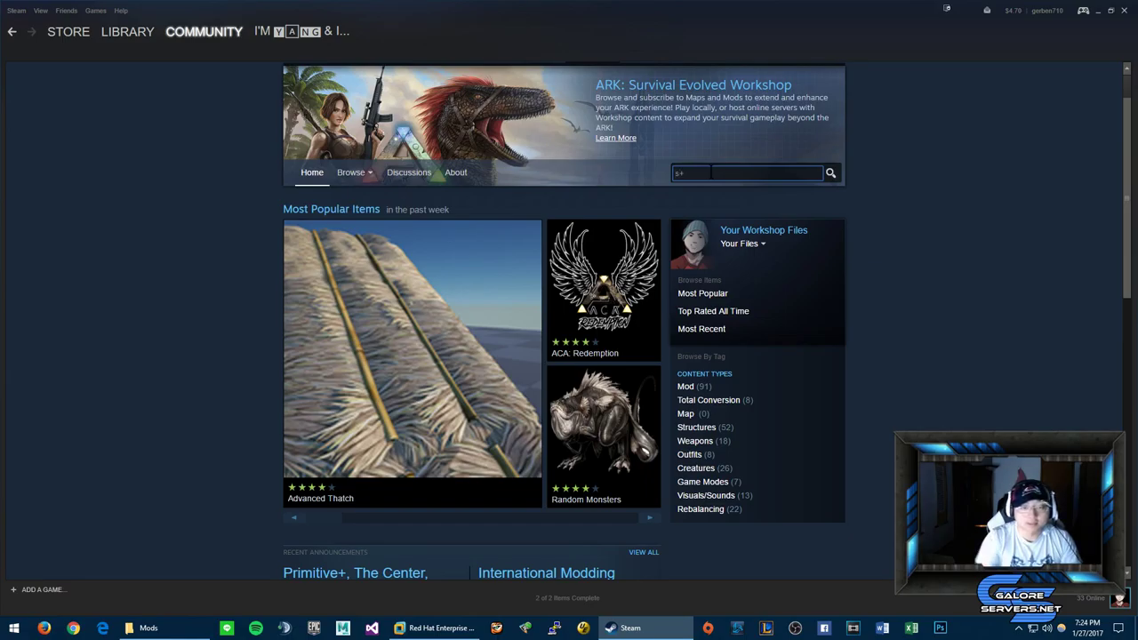
text(s+)
key(Return)
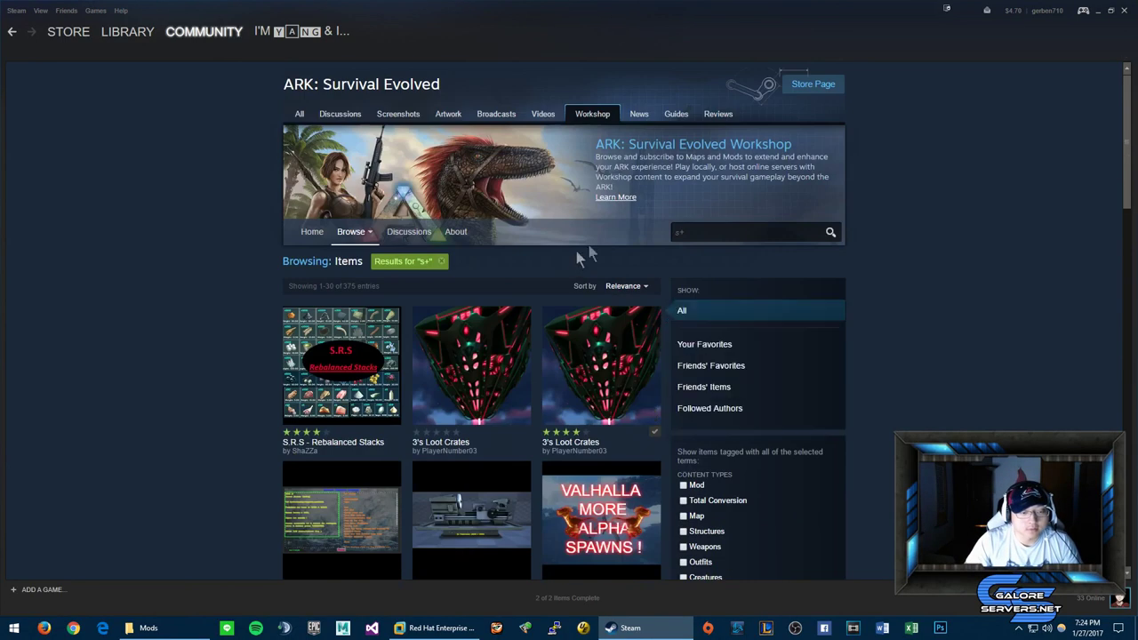
scroll(635, 231, down, 2)
scroll(662, 258, up, 1)
mouse_move(609, 197)
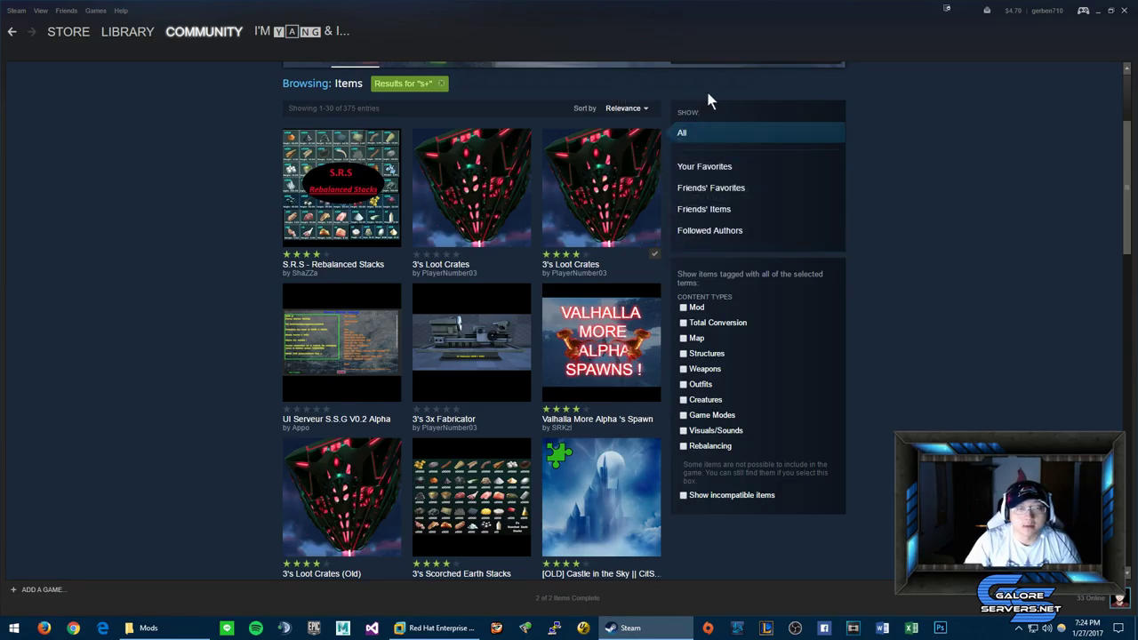
Step: Search the ARK workshop for "structure" and "structure+" and browse the listed mods
scroll(711, 97, up, 1)
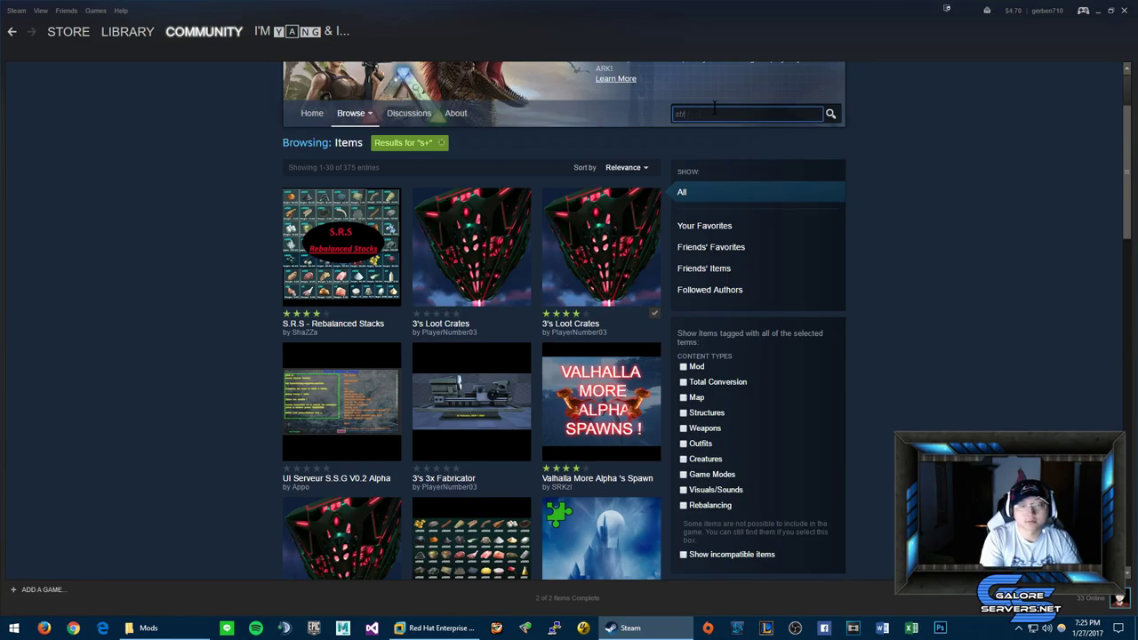
key(Return)
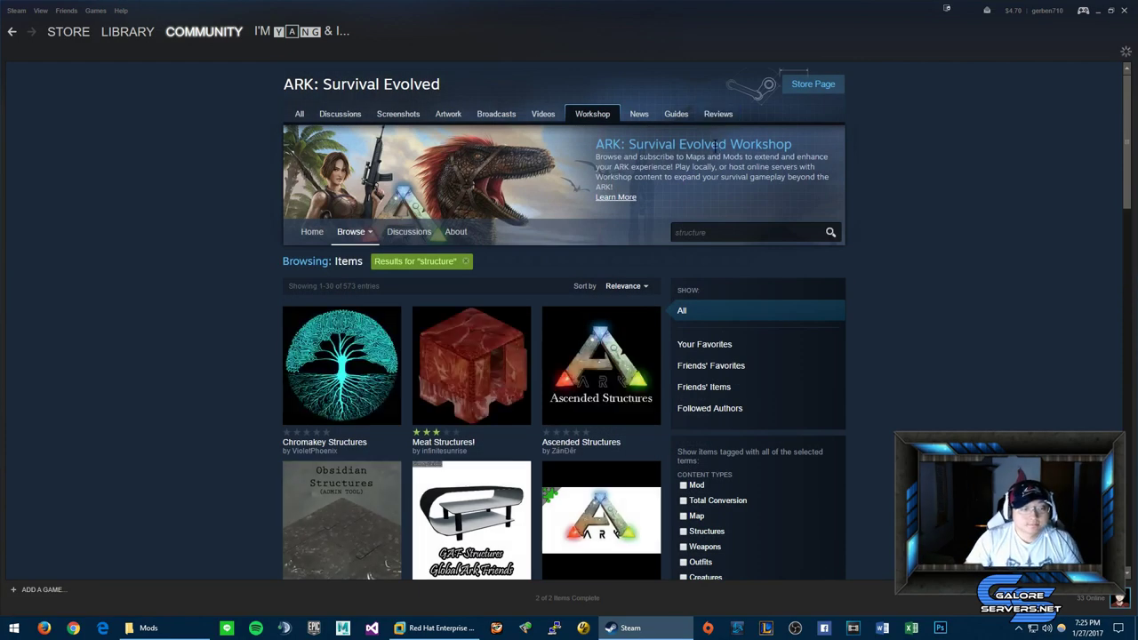
scroll(723, 184, down, 1)
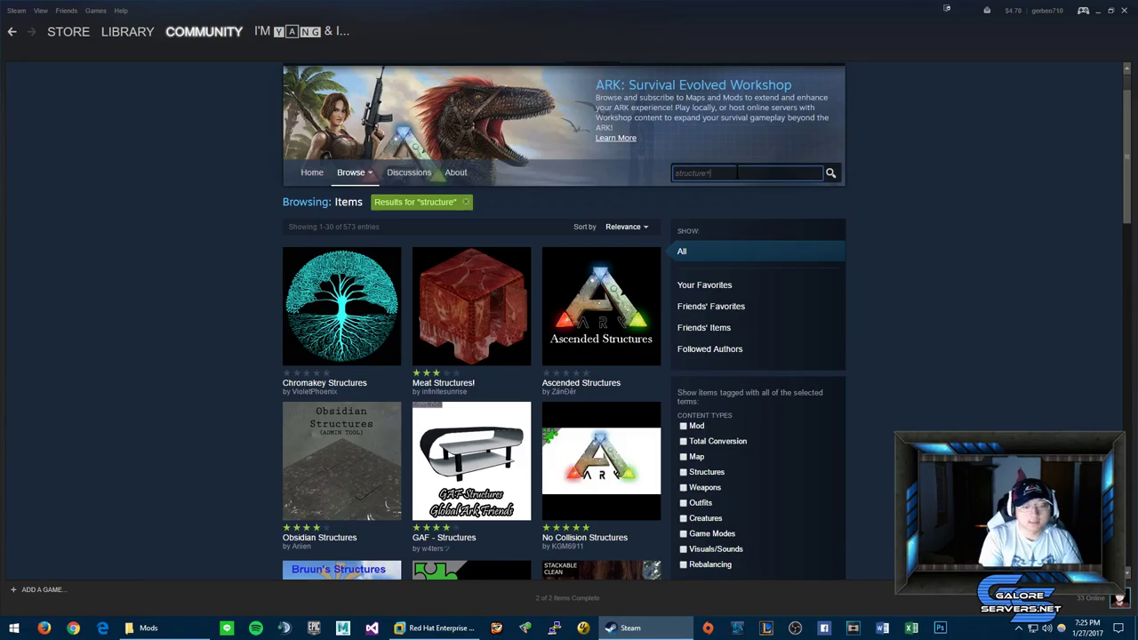
scroll(741, 208, down, 10)
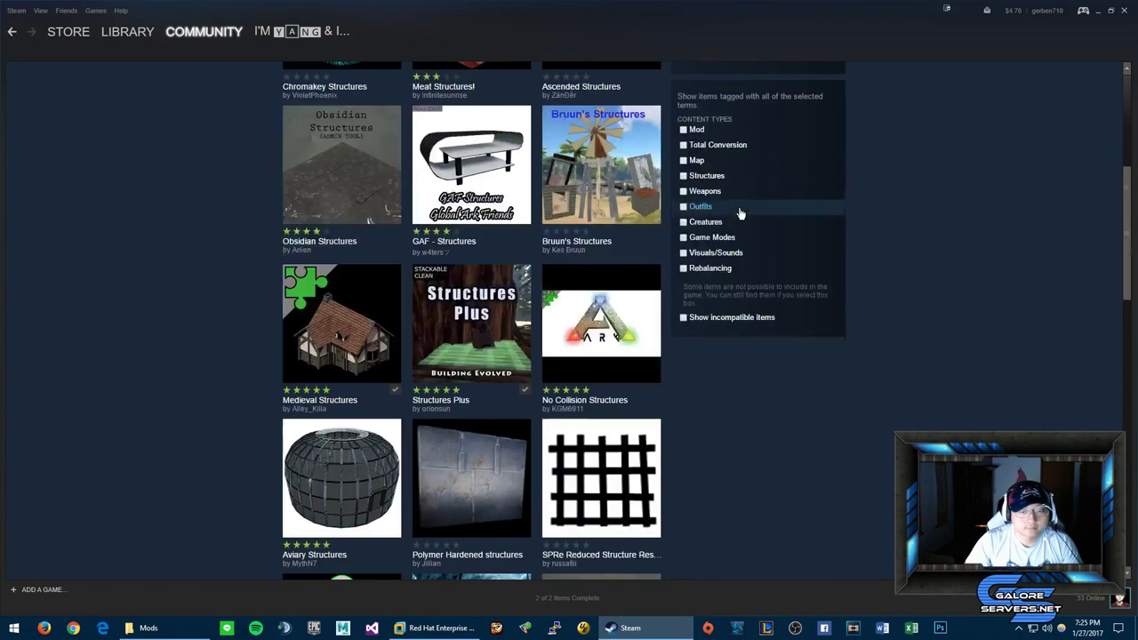
scroll(738, 213, up, 10)
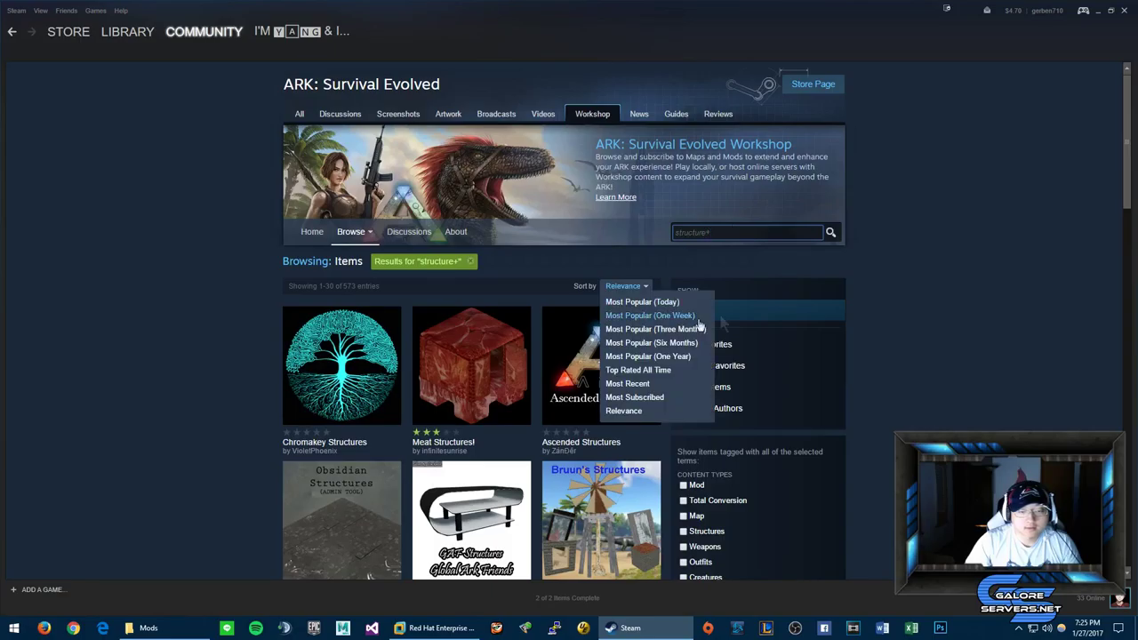
scroll(794, 315, down, 2)
scroll(793, 315, up, 2)
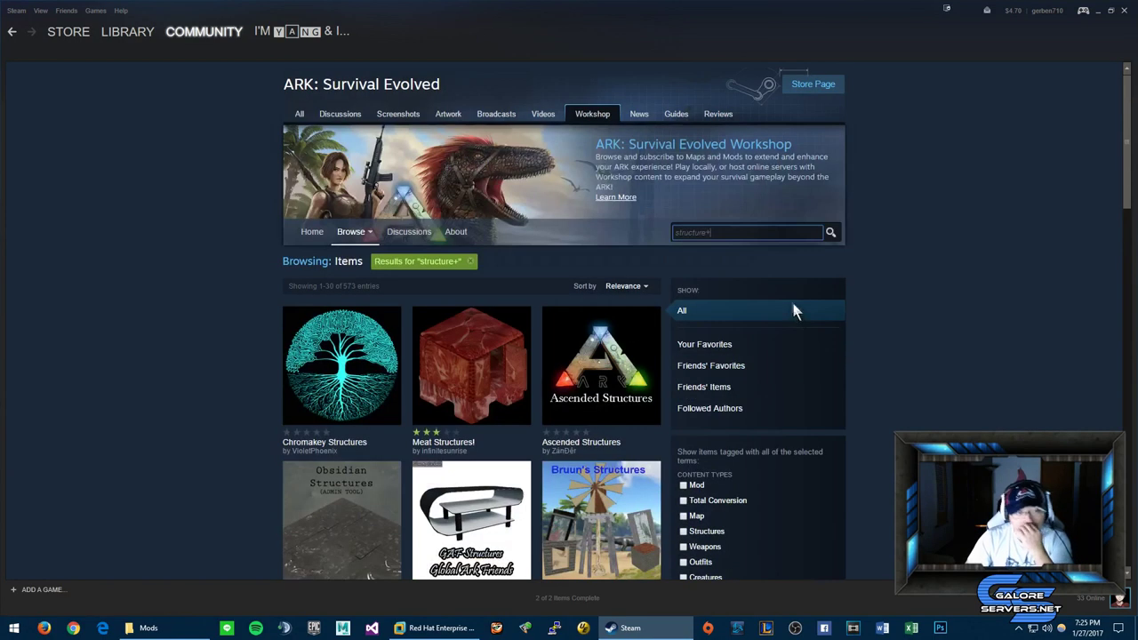
Step: Repeat the "s+" search, then clear the search term to list all workshop items
drag(707, 233, 627, 228)
text(s+)
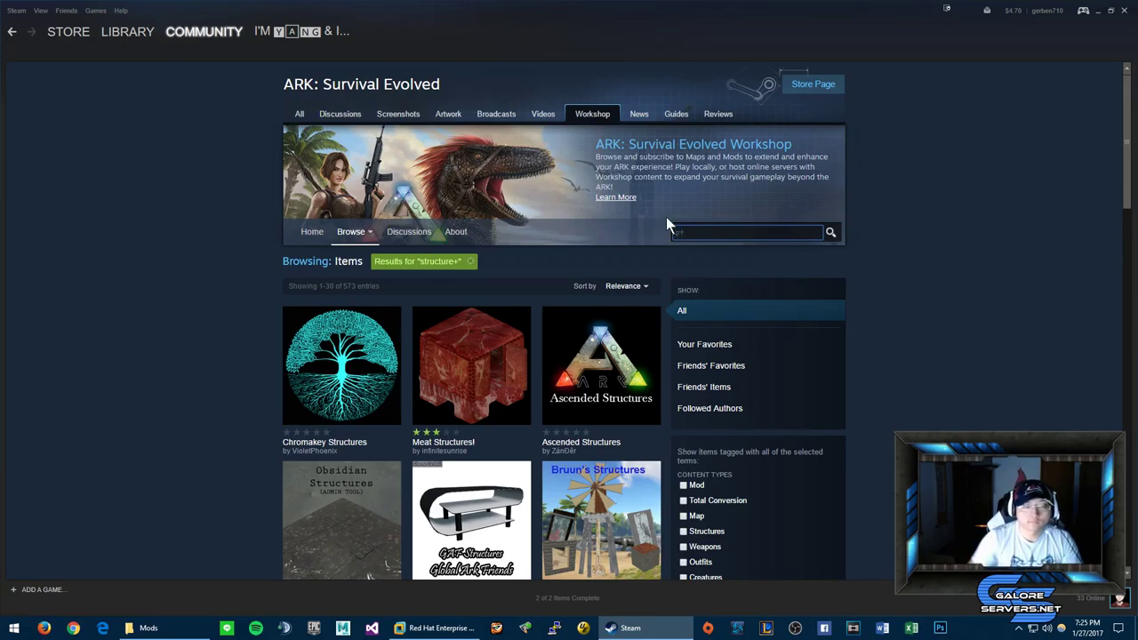
key(Return)
key(BackSpace)
key(BackSpace)
key(Return)
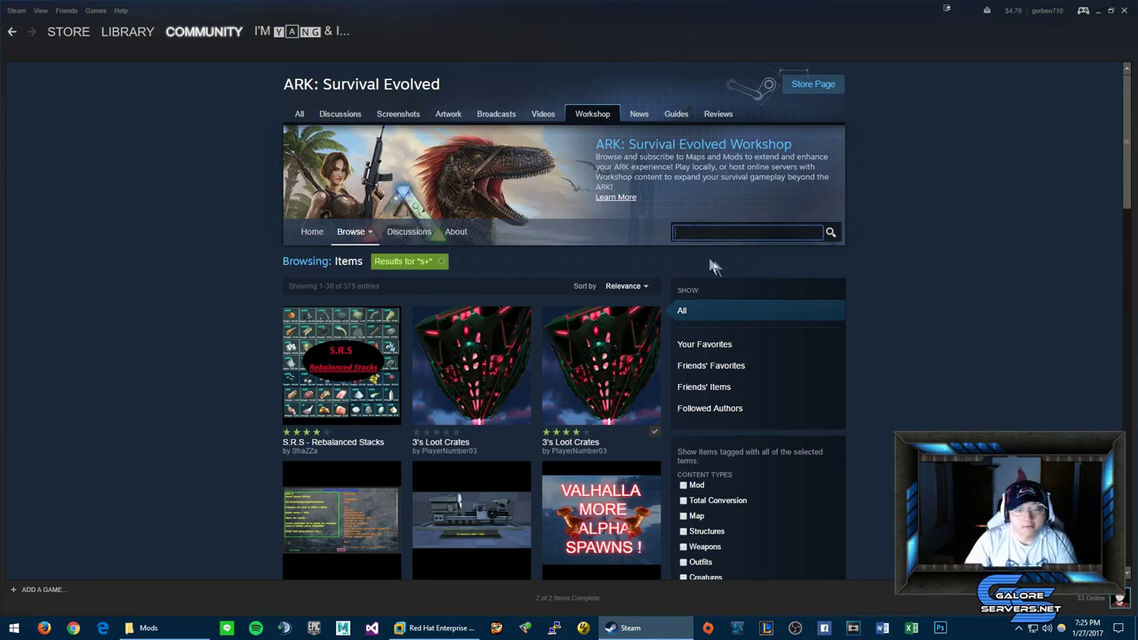
scroll(696, 255, down, 3)
scroll(689, 258, down, 3)
scroll(626, 197, up, 5)
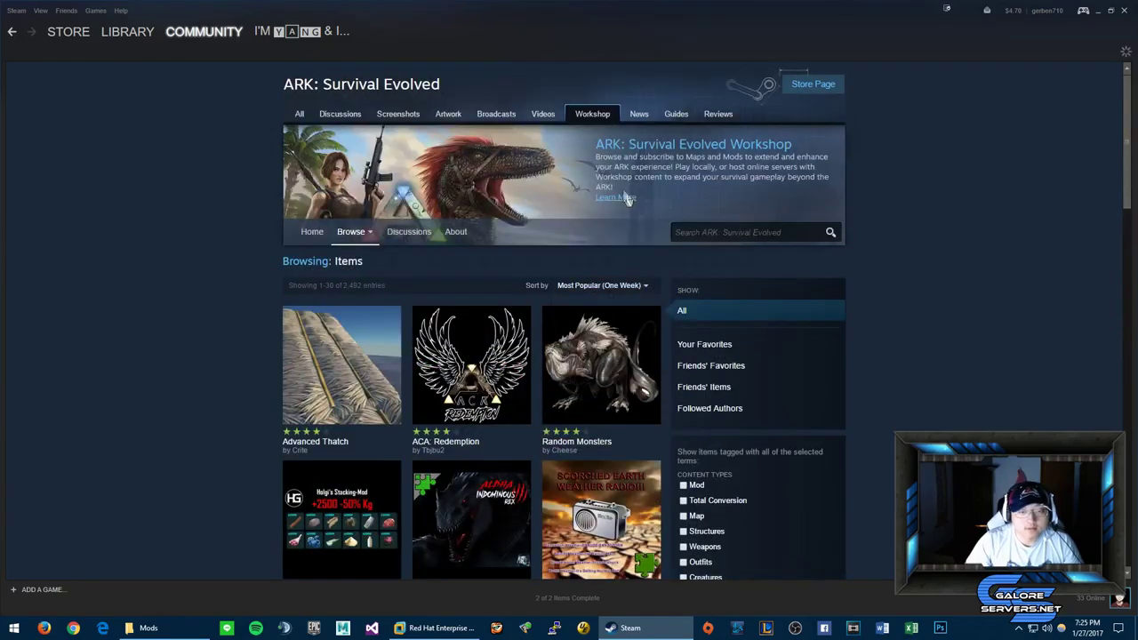
Step: Sort the workshop items by Most Popular (Six Months) and browse the list
click(633, 285)
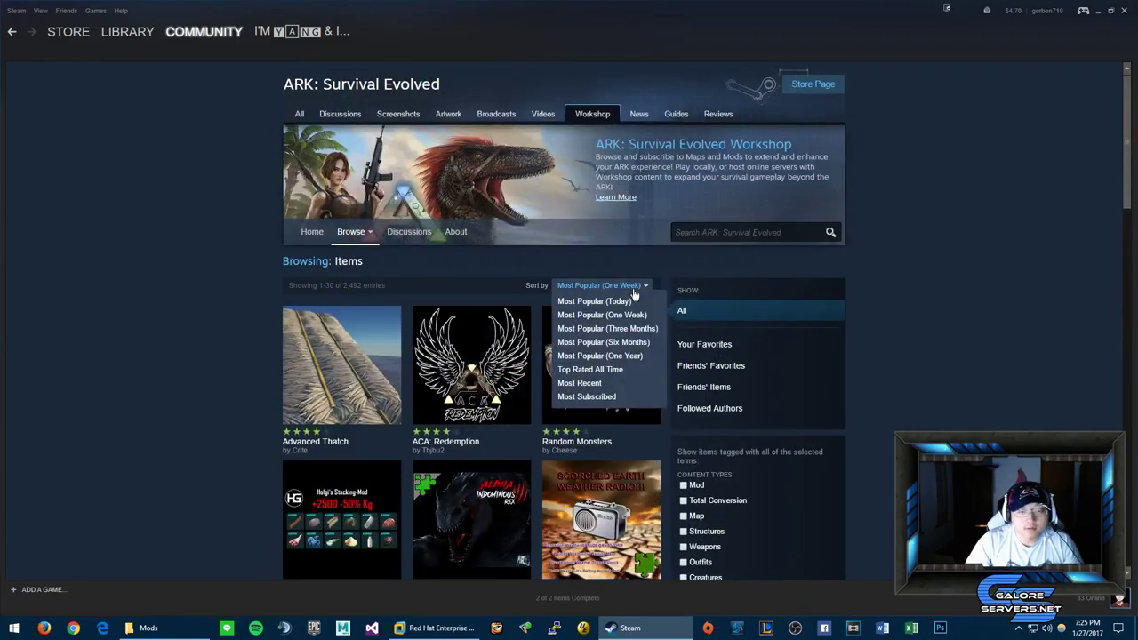
click(630, 345)
scroll(816, 263, down, 3)
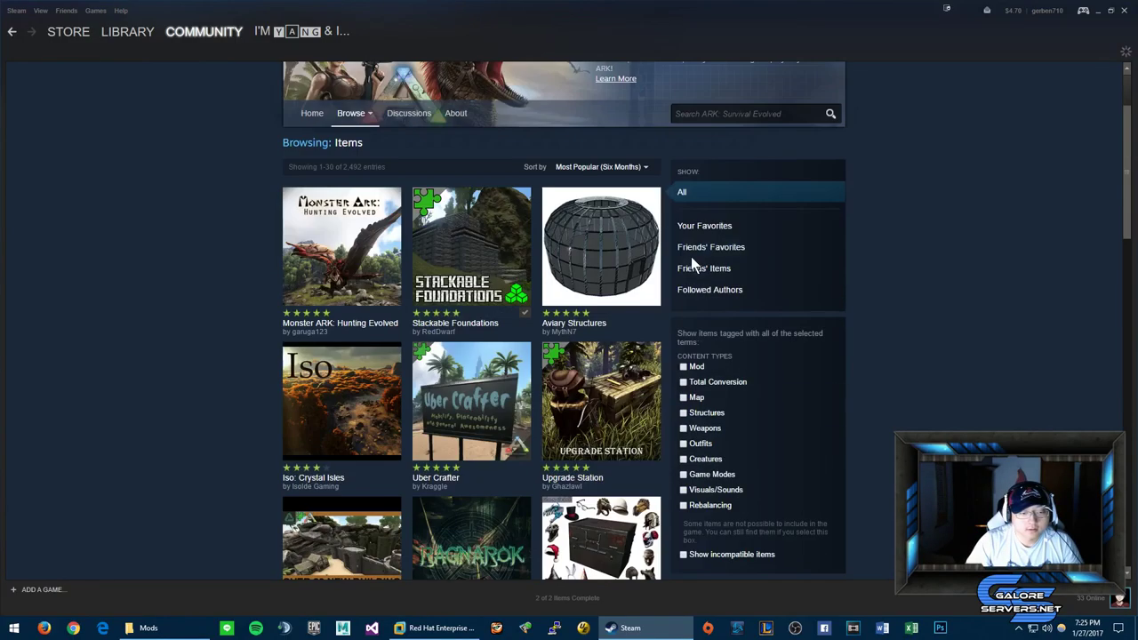
scroll(506, 334, down, 6)
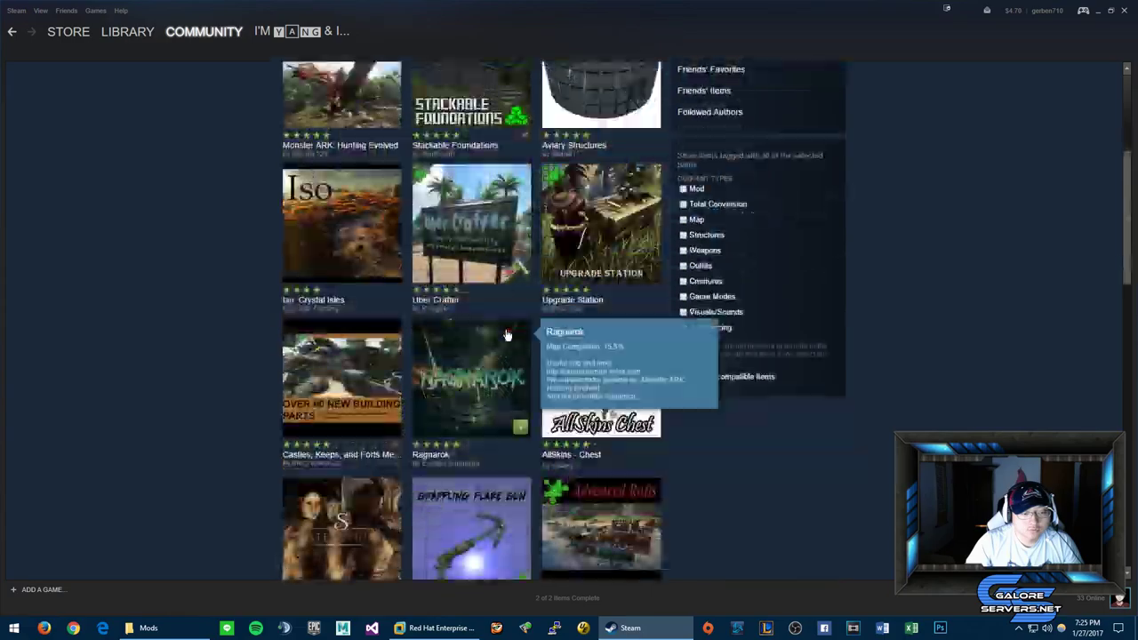
scroll(551, 336, up, 4)
Step: Open the Medieval Props mod page, look over its subscription and description, and return to the mod list
click(595, 333)
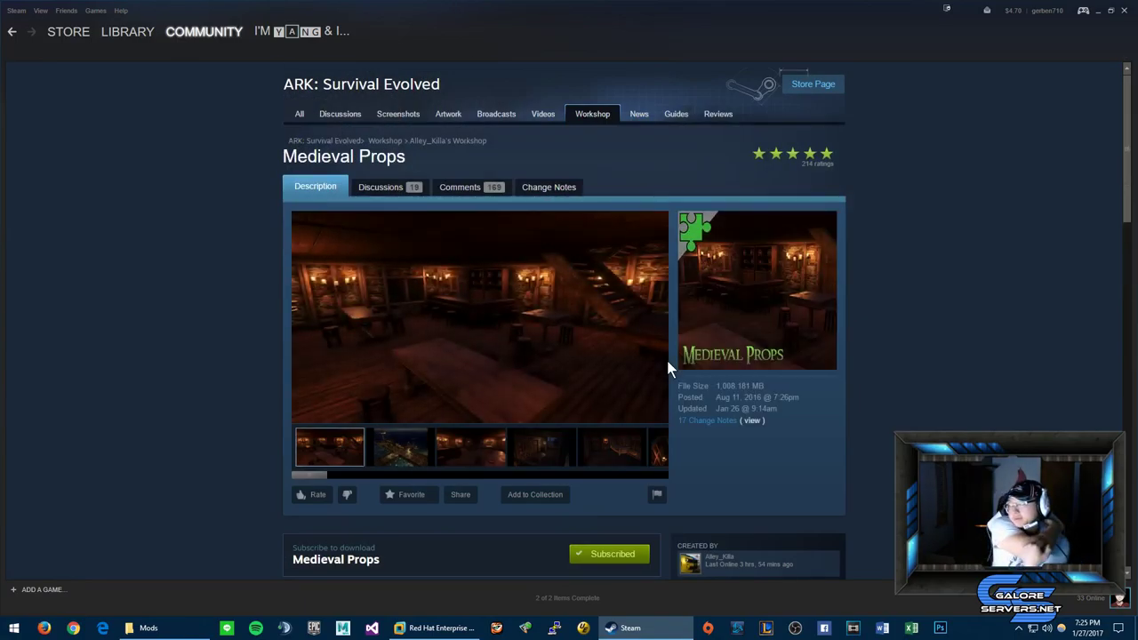
scroll(668, 369, down, 4)
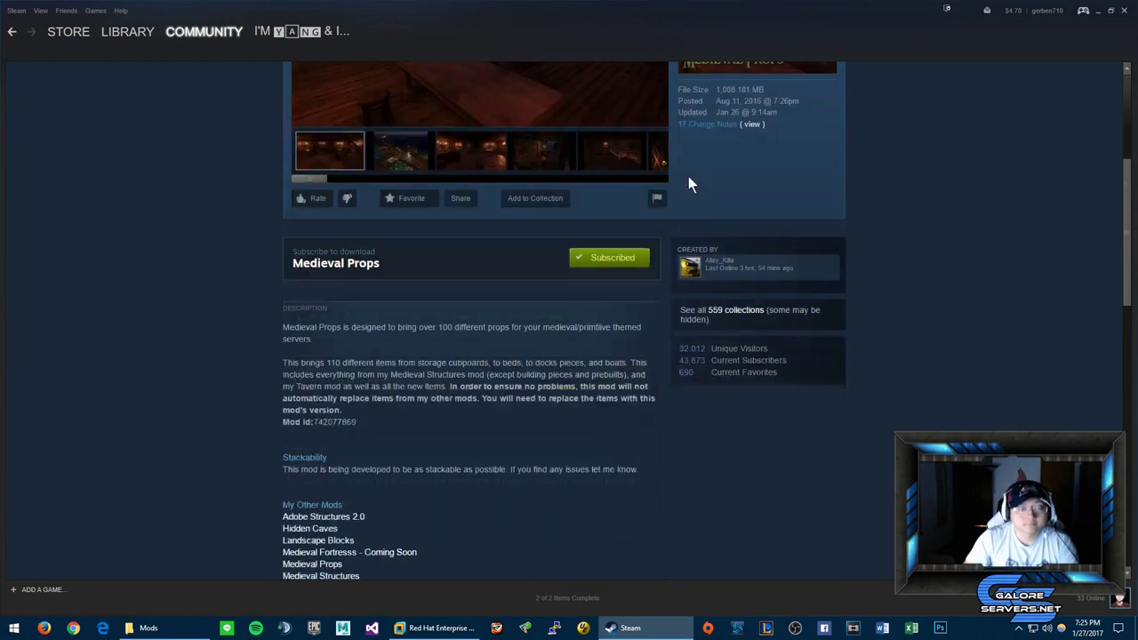
scroll(689, 183, up, 3)
scroll(870, 254, down, 3)
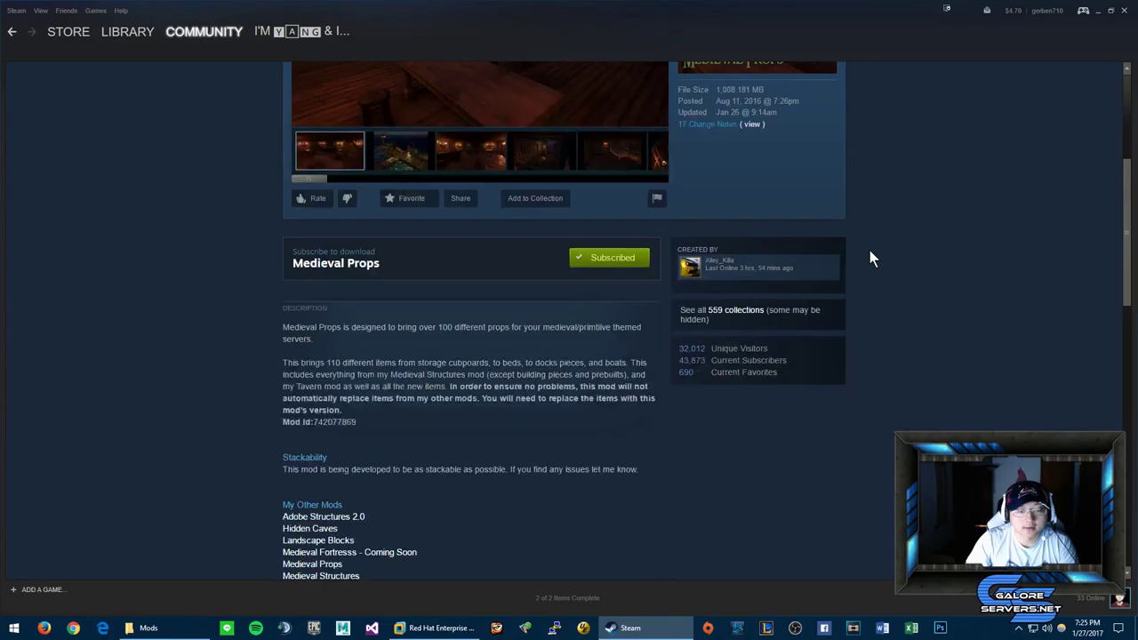
click(12, 32)
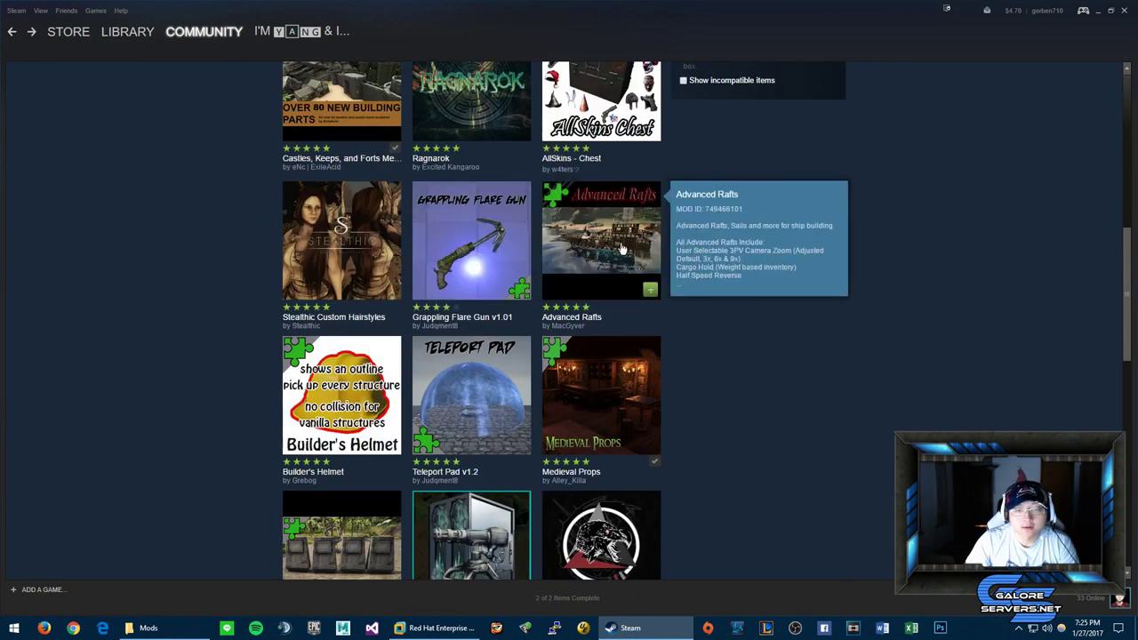
Step: Reopen the Medieval Props mod page and locate the mod ID in its description
mouse_move(605, 392)
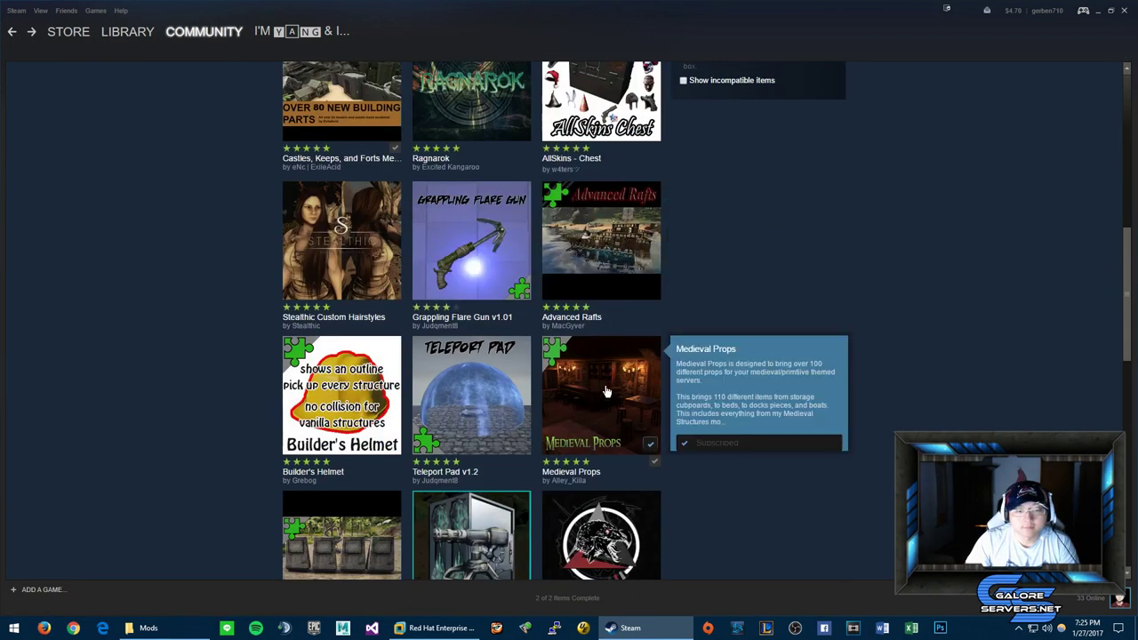
click(640, 354)
scroll(860, 255, down, 3)
scroll(867, 270, down, 4)
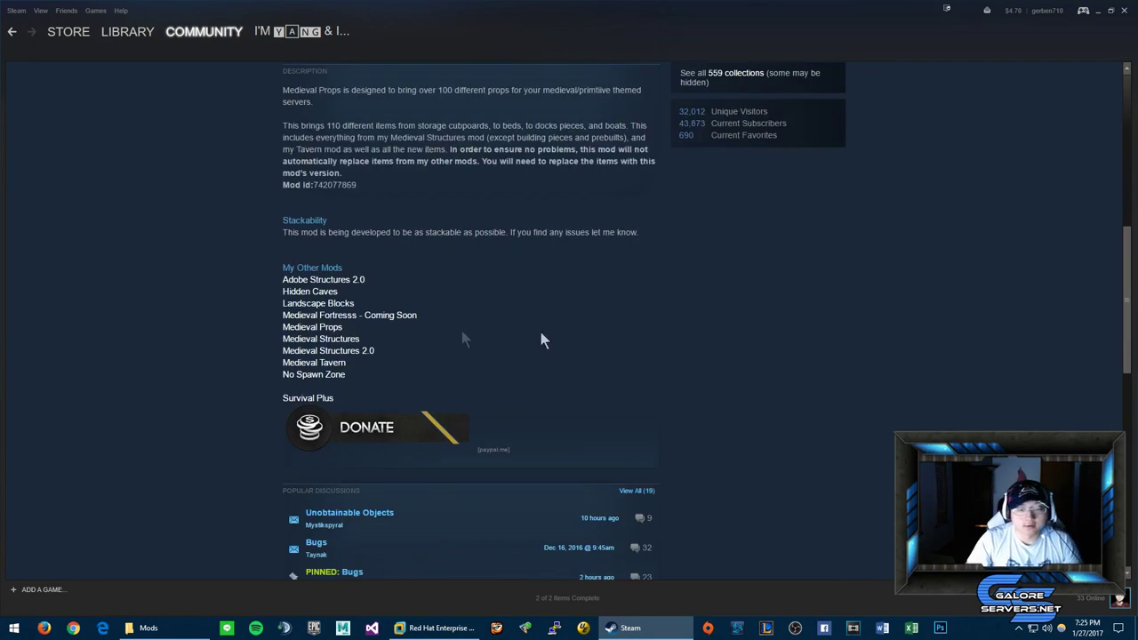
scroll(423, 314, up, 3)
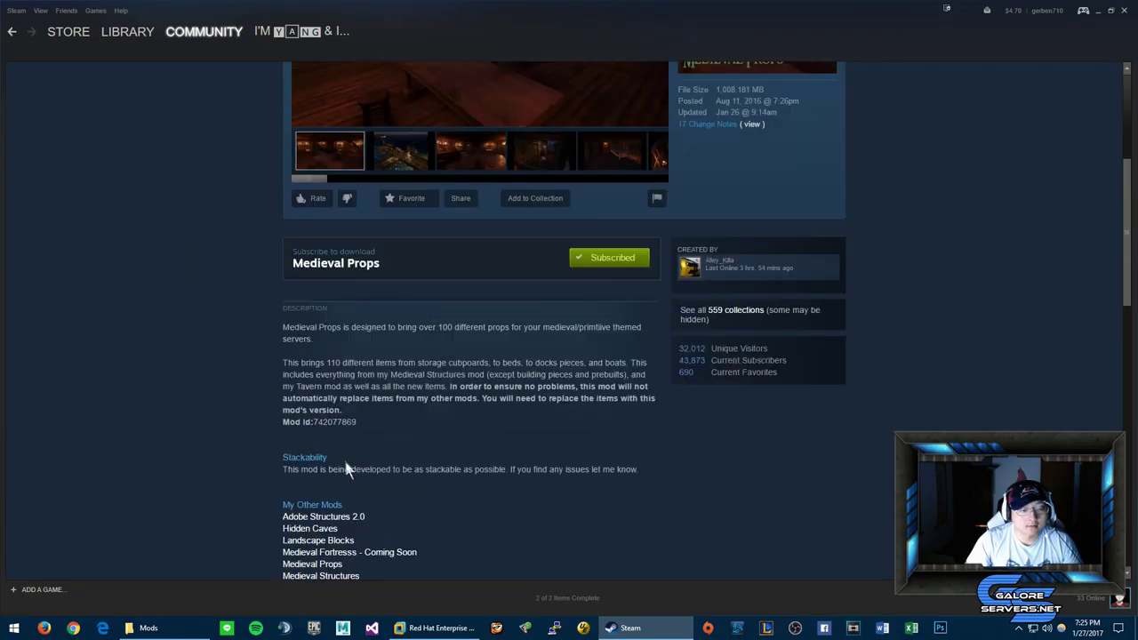
Step: Copy the mod ID 742077869 from the Medieval Props description and open a blank Notepad document
double_click(335, 421)
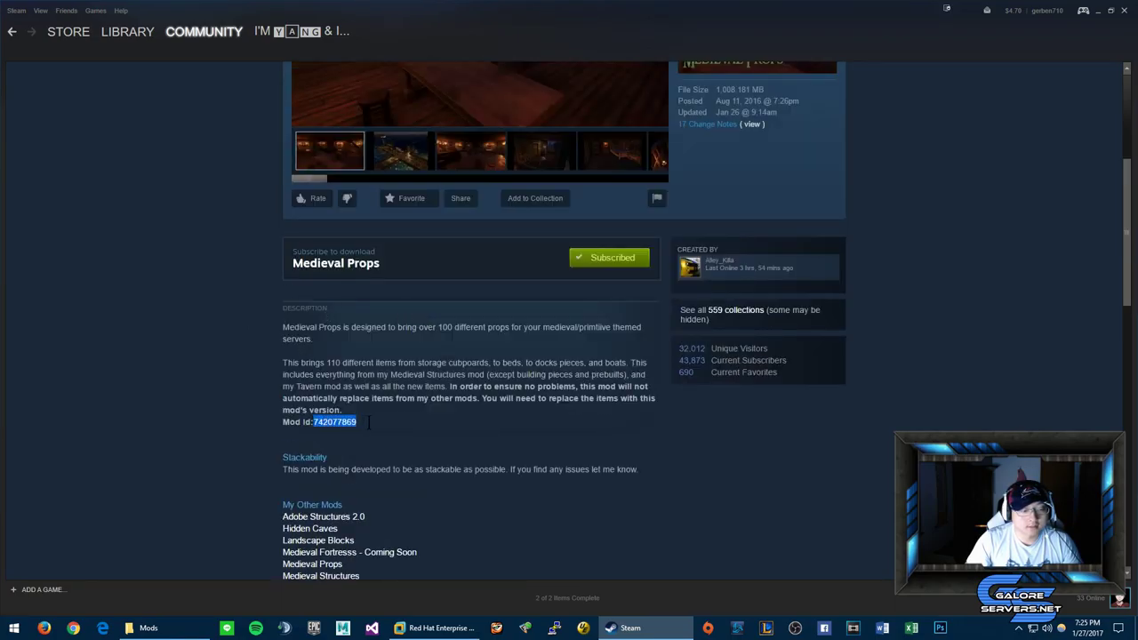
right_click(163, 231)
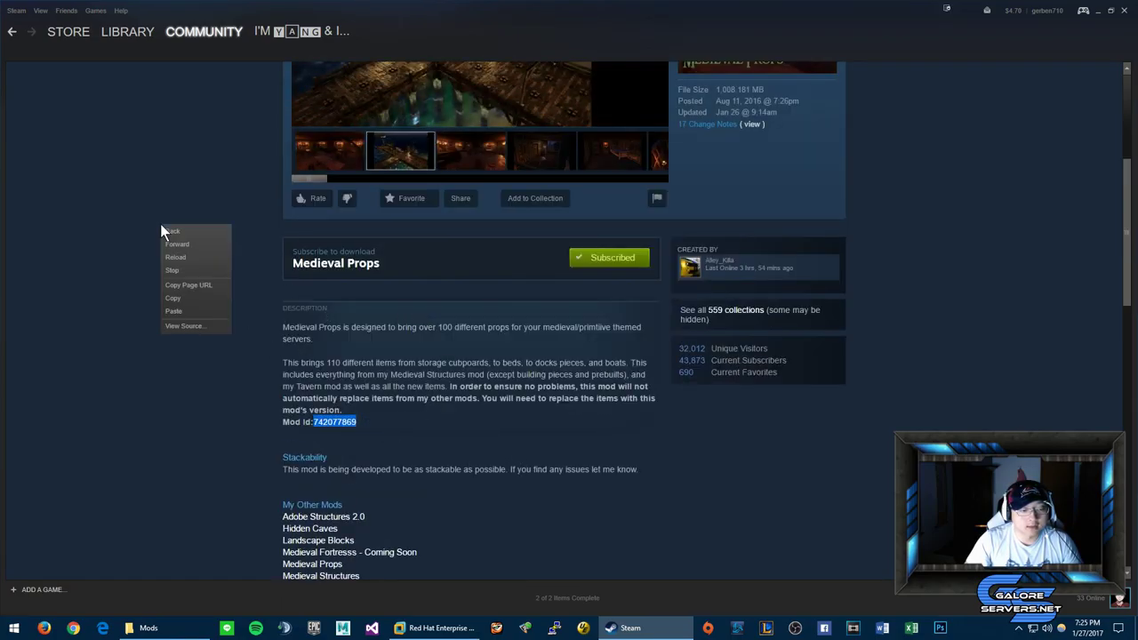
click(204, 298)
click(13, 628)
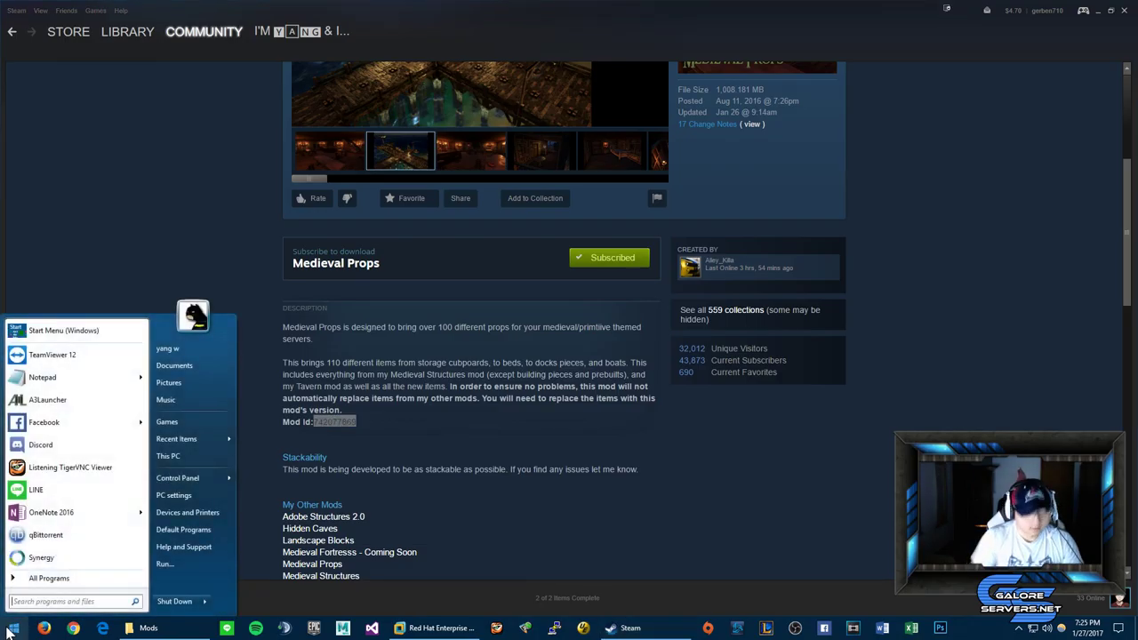
click(42, 377)
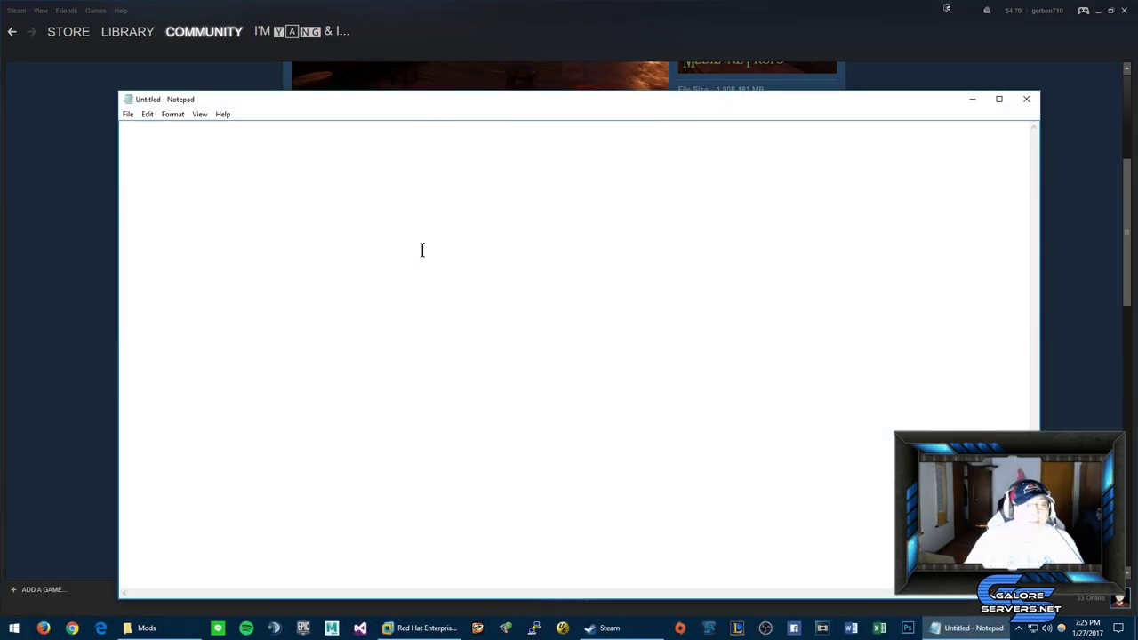
Step: Paste the Medieval Props page URL into Notepad, highlight the mod ID 742077869 in it, and close the document without saving
text(http://steamcommunity.com/sharedfiles/filedetails/?id=742077869&searchtext=)
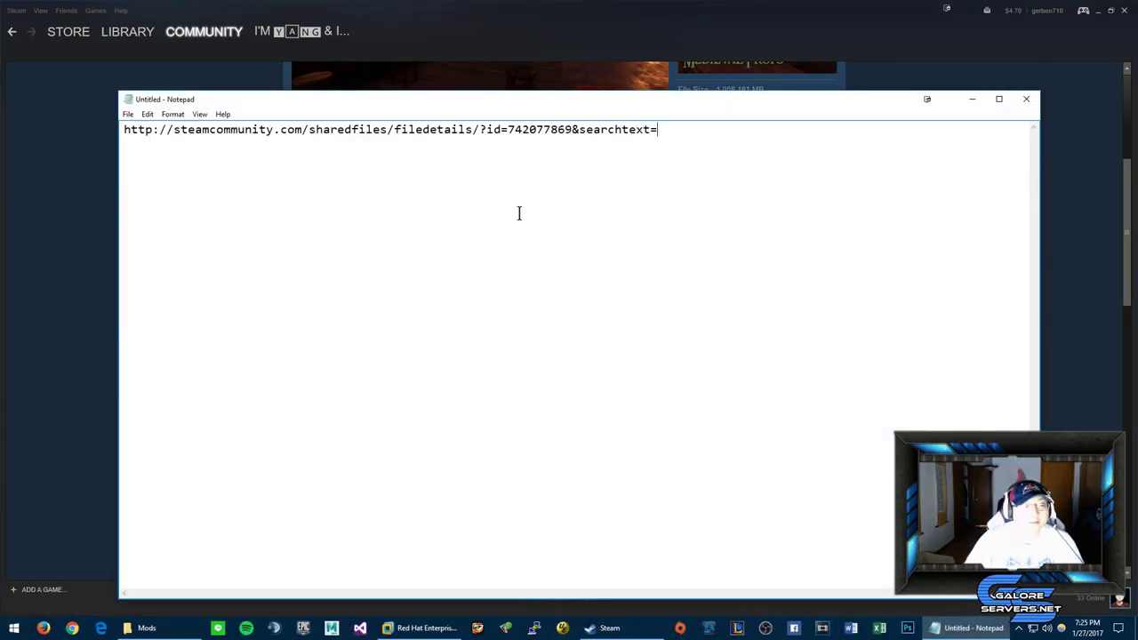
double_click(531, 129)
drag(573, 130, 448, 452)
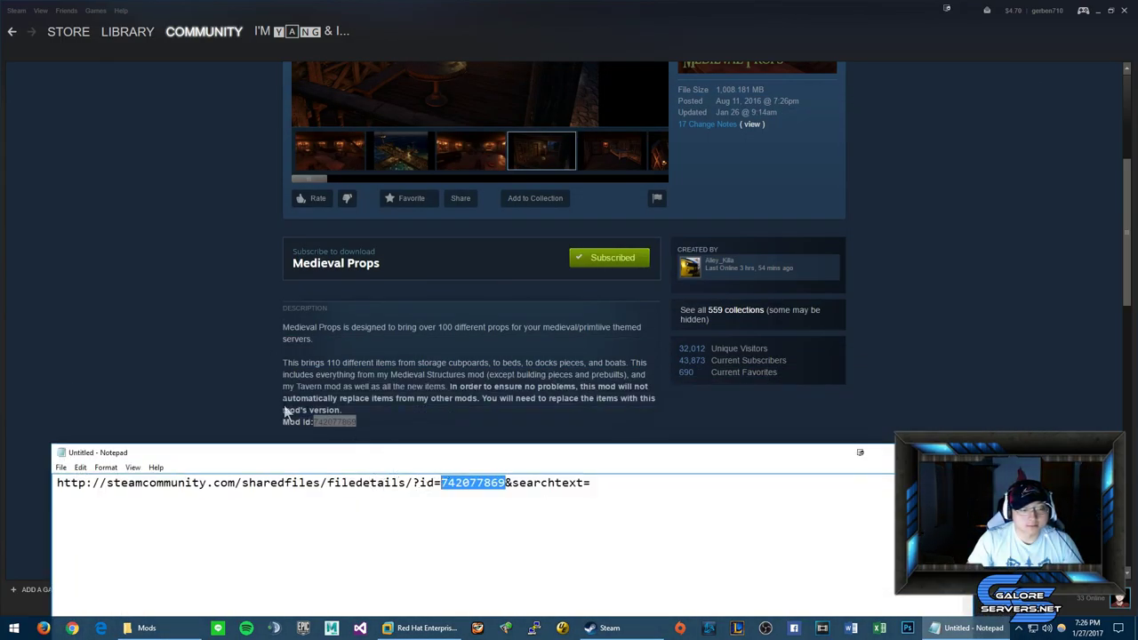
key(alt+F4)
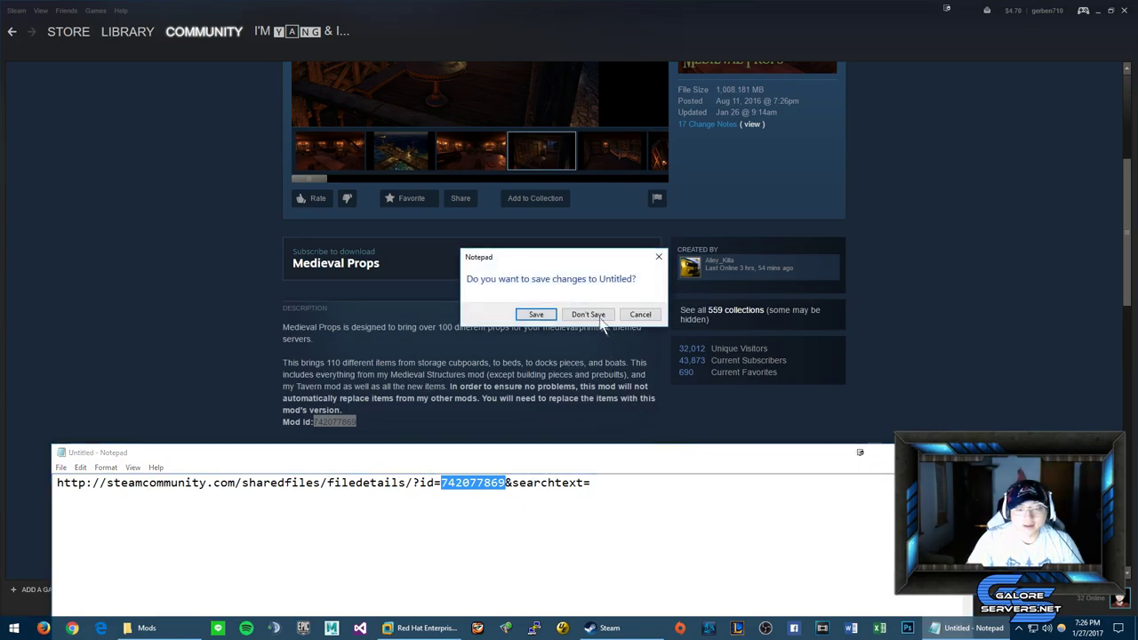
key(n)
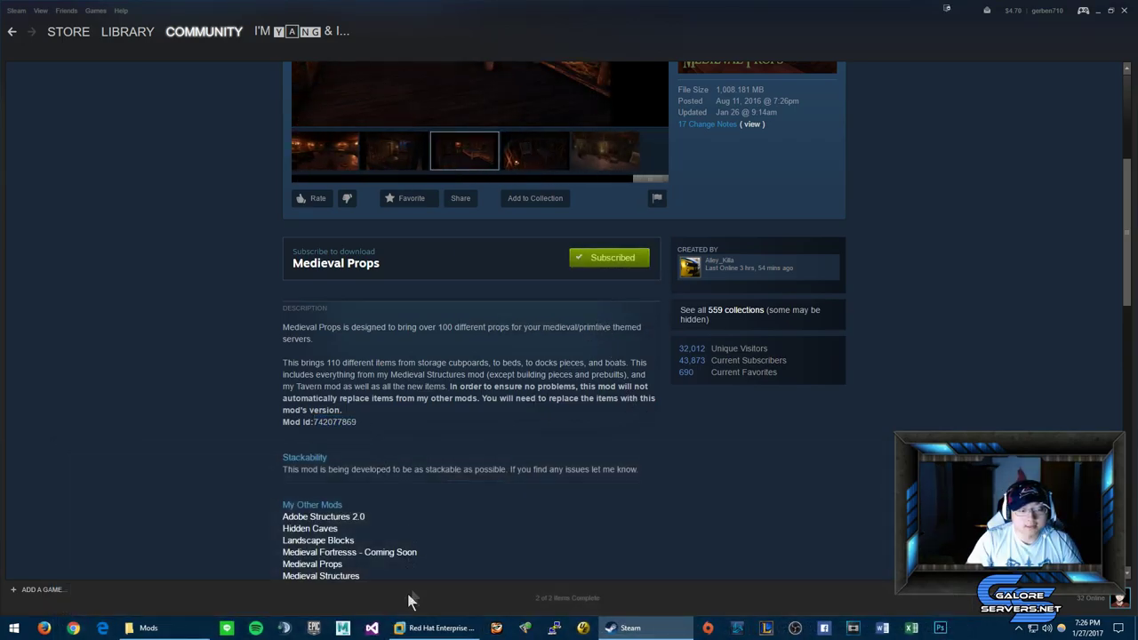
Step: Switch to the local ARK Mods folder and select the file 742077869.mod
click(142, 627)
key(Down)
key(Down)
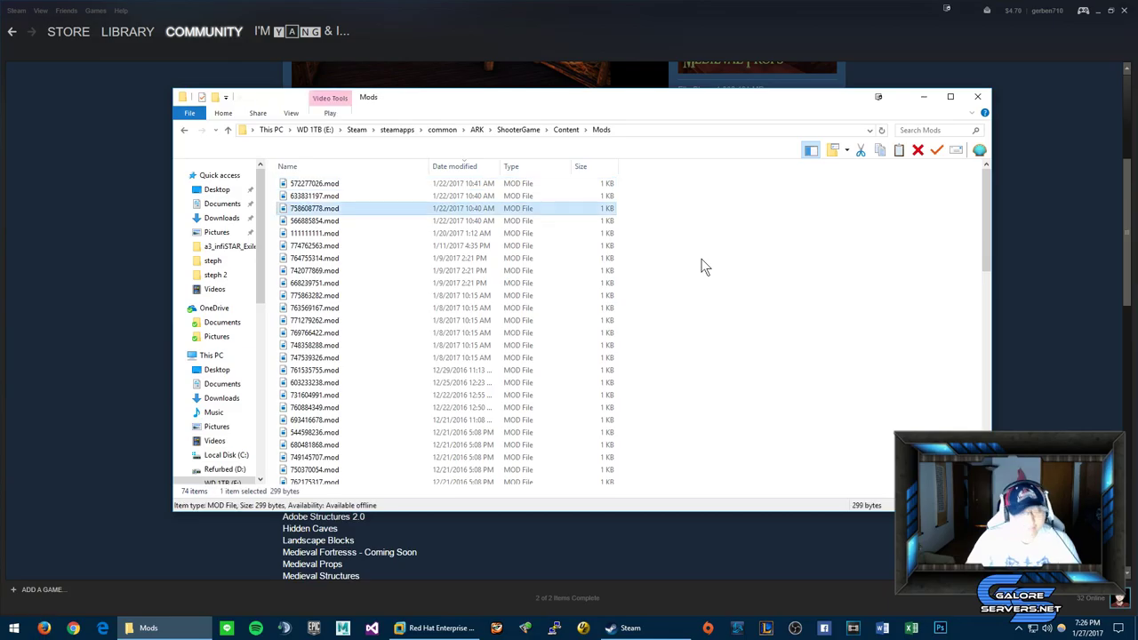
click(452, 245)
key(Down)
key(Down)
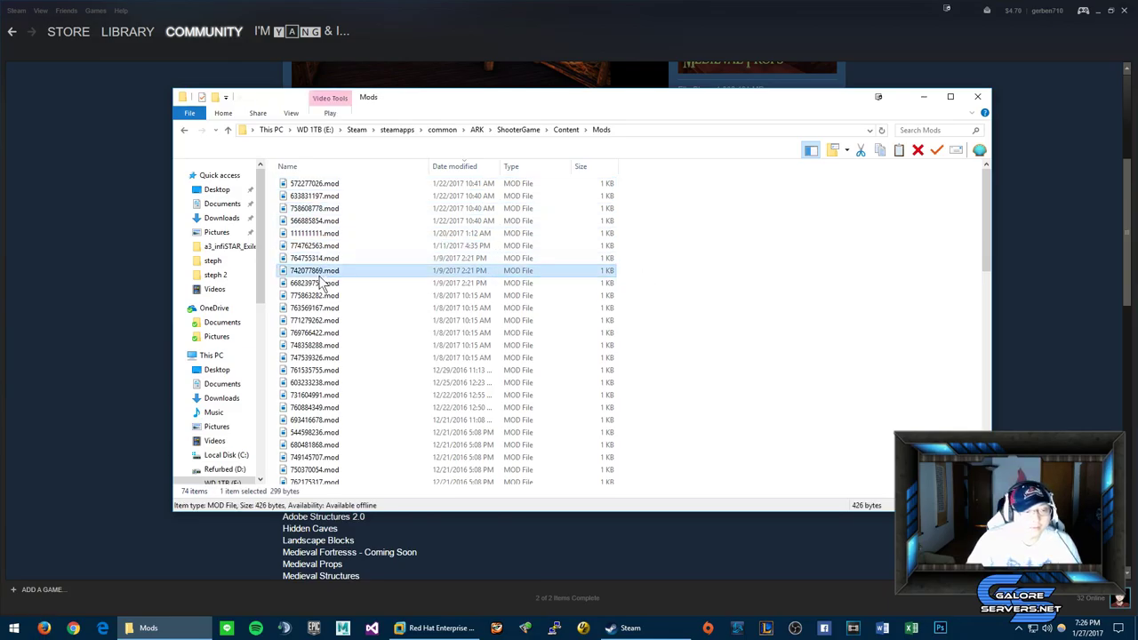
drag(449, 104, 516, 104)
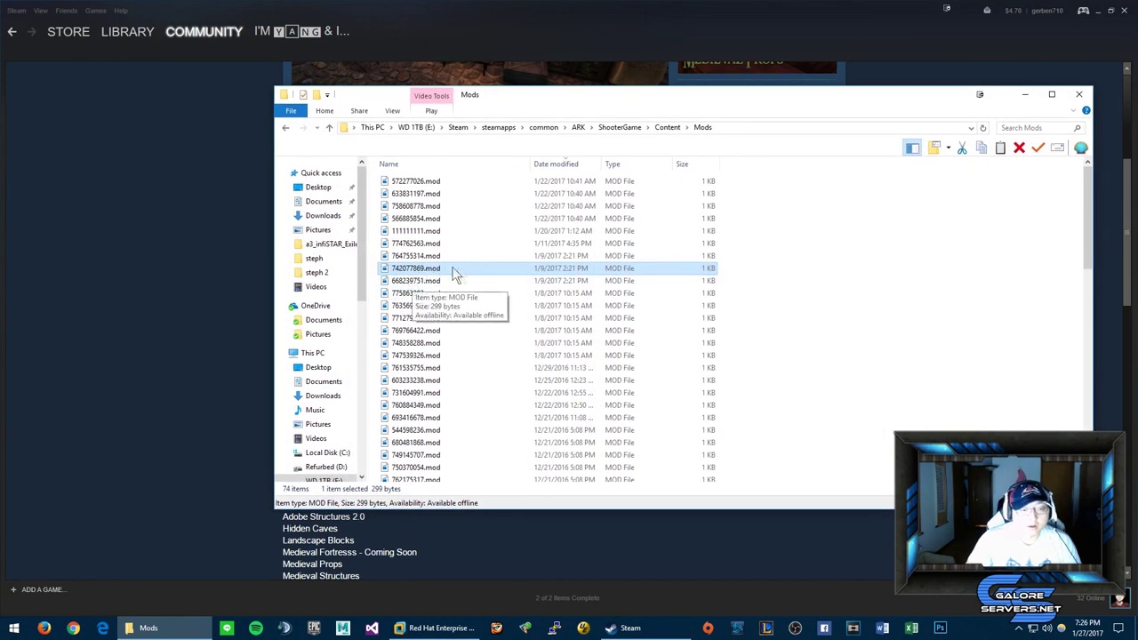
Step: Look through the mod folders and files in the Mods folder and sort them by name
scroll(451, 258, down, 1)
scroll(450, 227, down, 12)
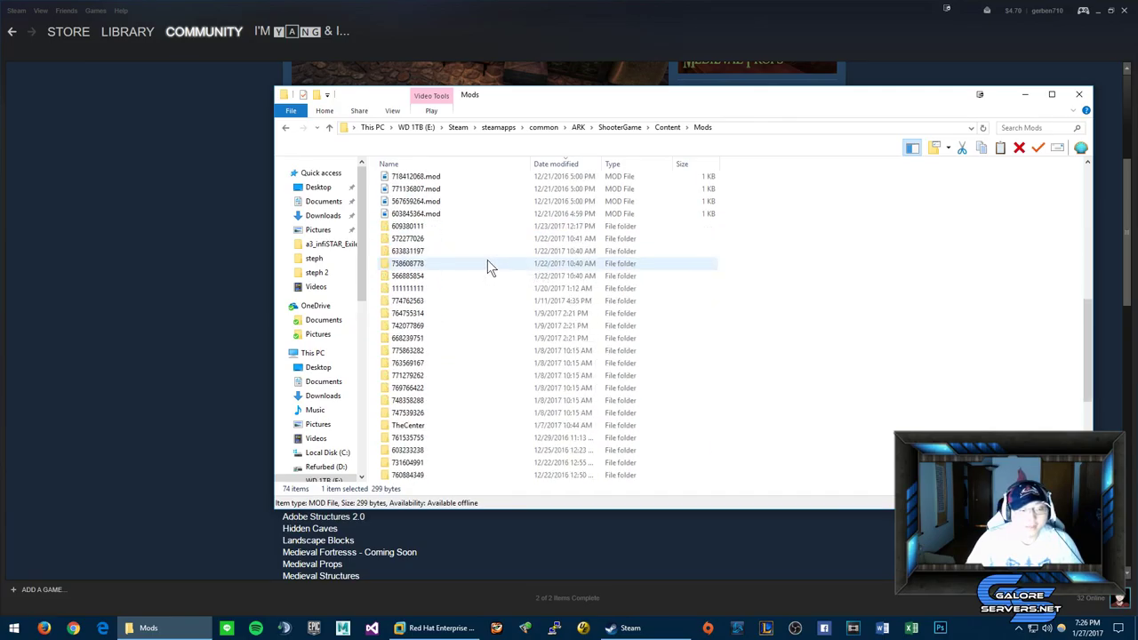
drag(582, 88, 752, 198)
scroll(689, 334, down, 2)
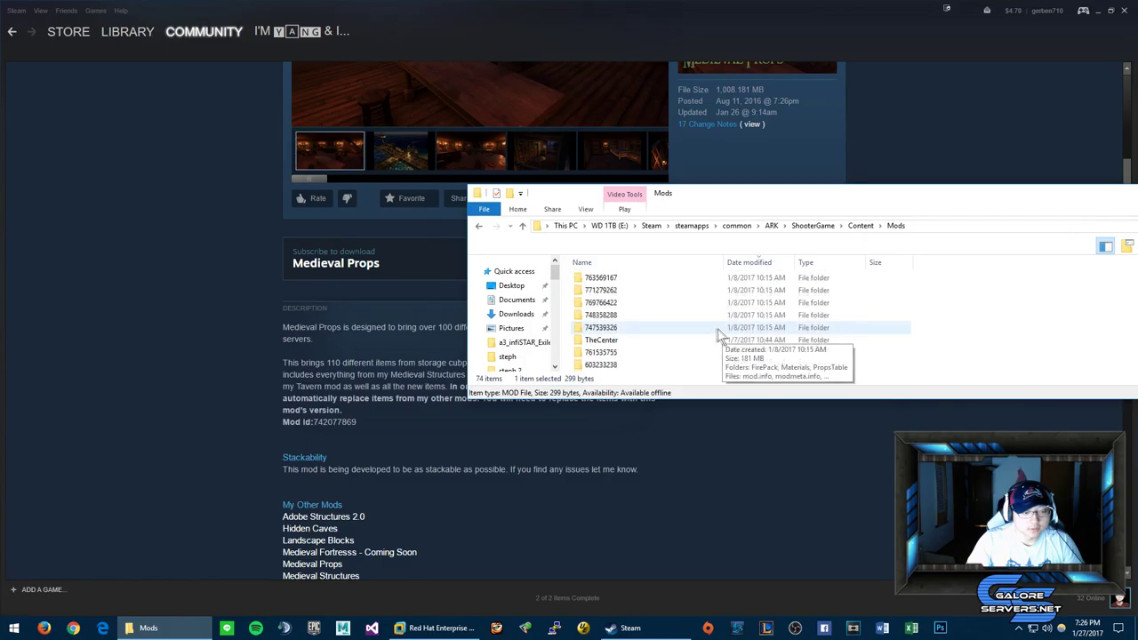
scroll(613, 329, up, 1)
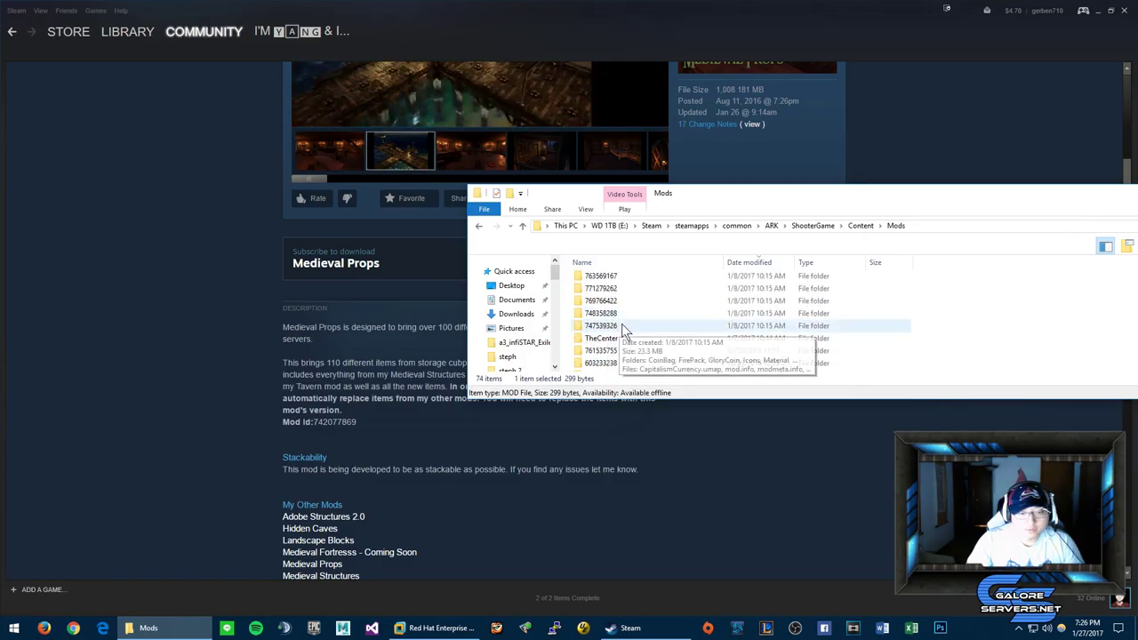
scroll(631, 319, down, 5)
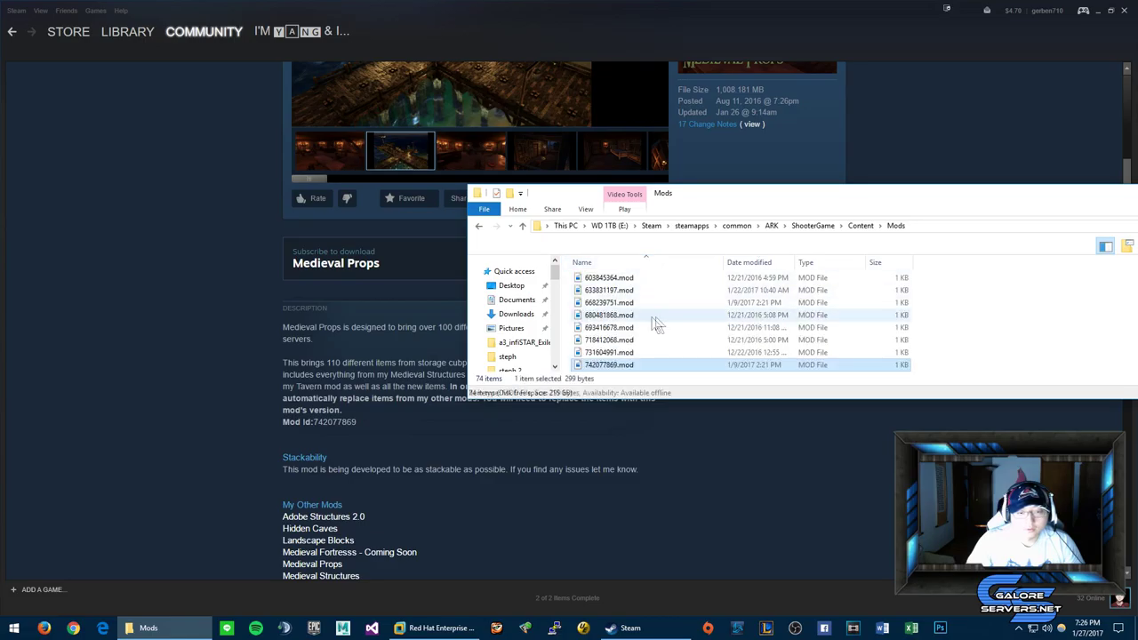
scroll(643, 313, up, 1)
Step: Copy both the 742077869 folder and the 742077869.mod file from the local Mods folder to the desktop
drag(662, 184, 502, 22)
scroll(685, 202, up, 10)
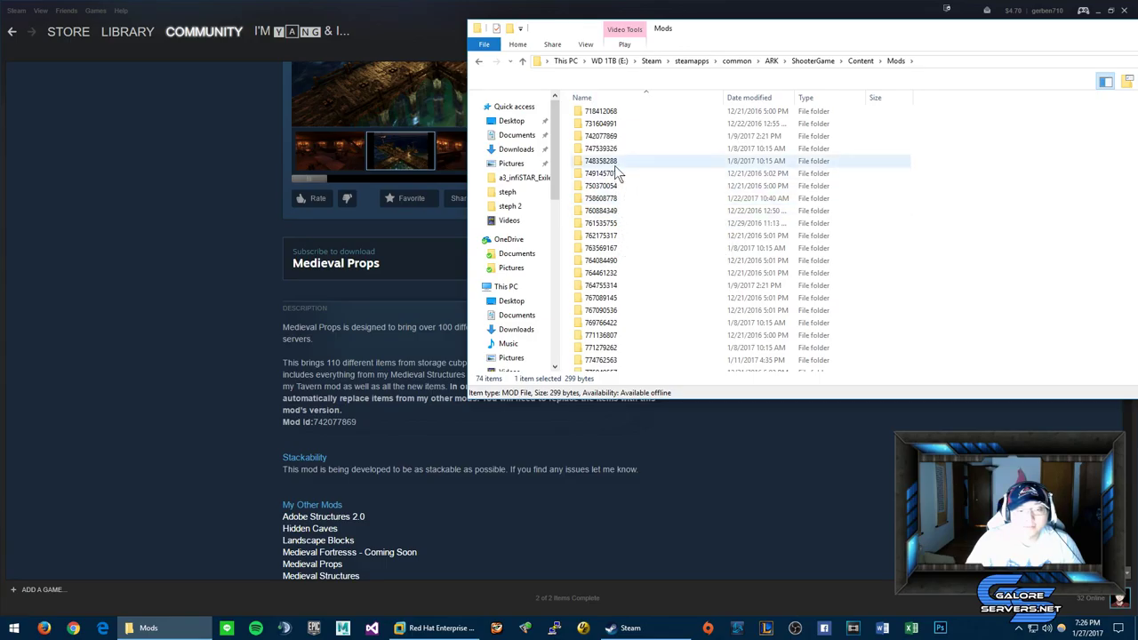
drag(613, 136, 790, 139)
scroll(783, 160, down, 5)
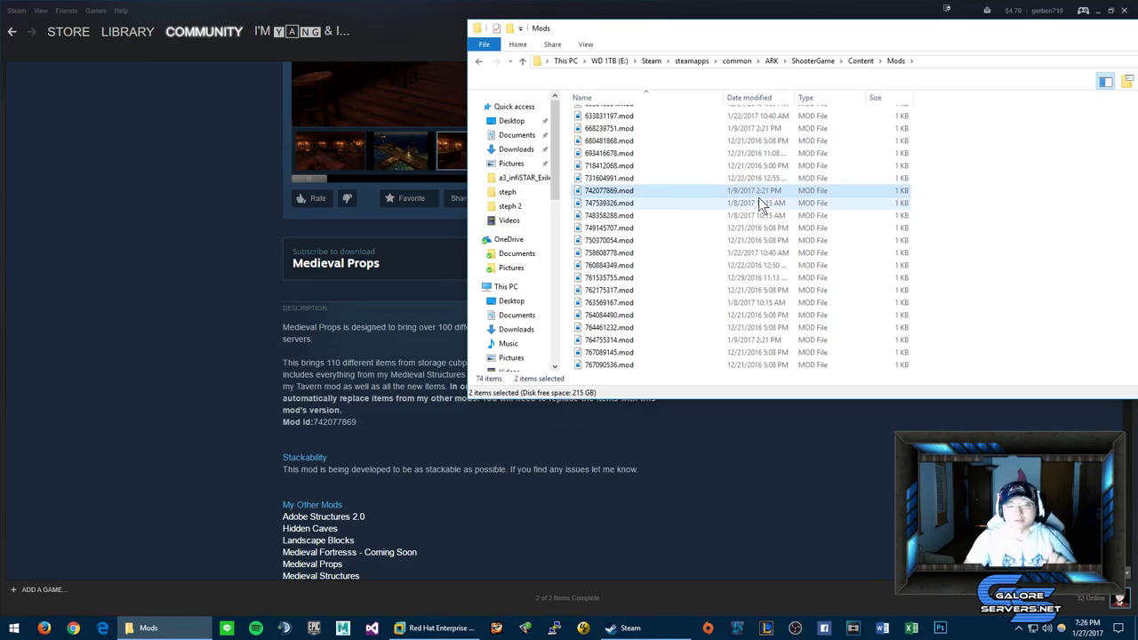
scroll(762, 173, up, 7)
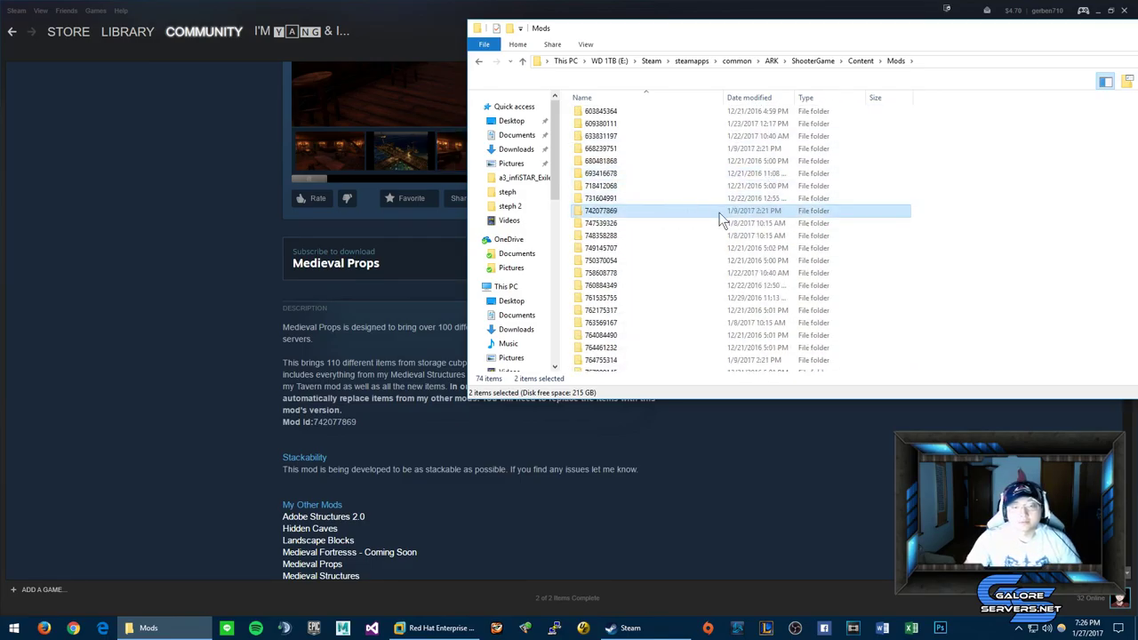
double_click(1075, 37)
click(953, 64)
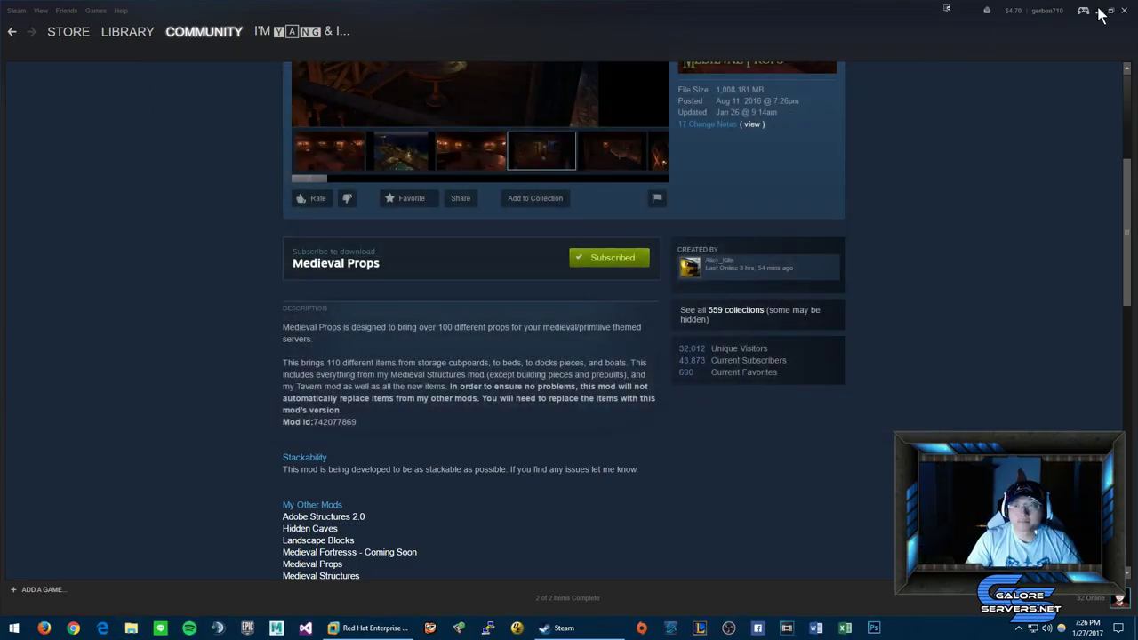
click(1097, 11)
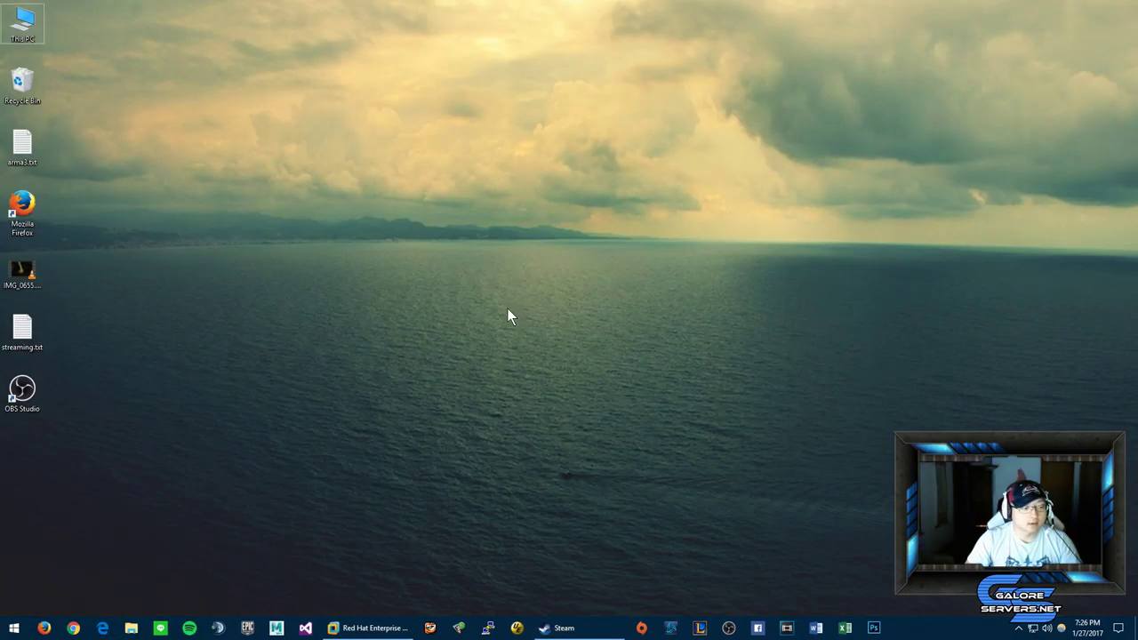
key(ctrl+v)
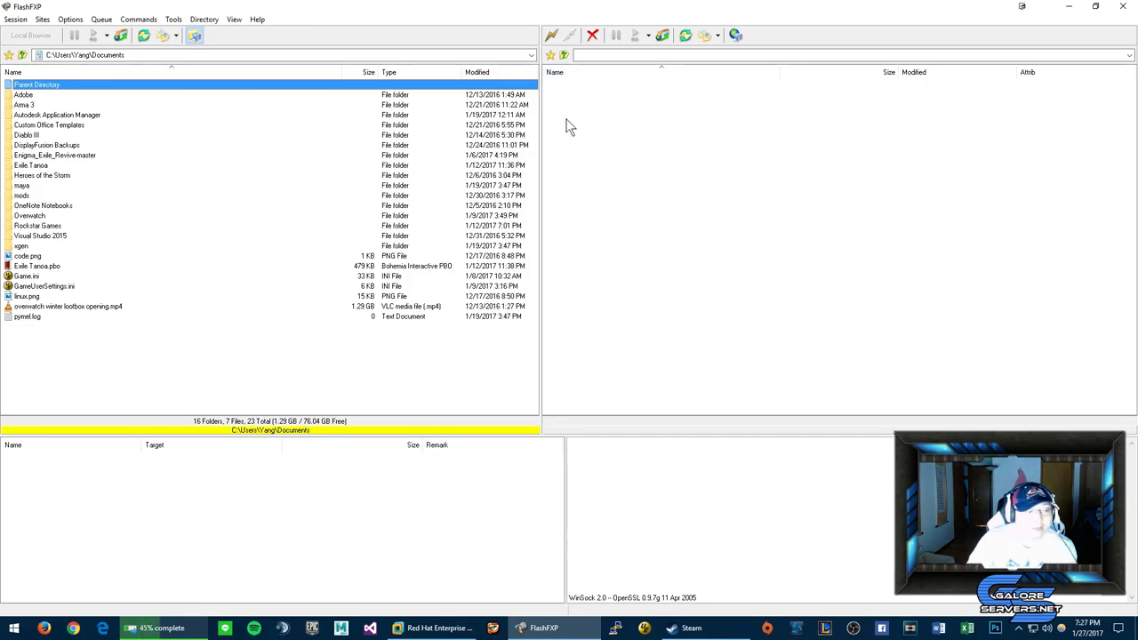
Step: In FlashFXP, switch the local side to the Desktop folder and connect to the saved site 192.168.0.7
click(531, 55)
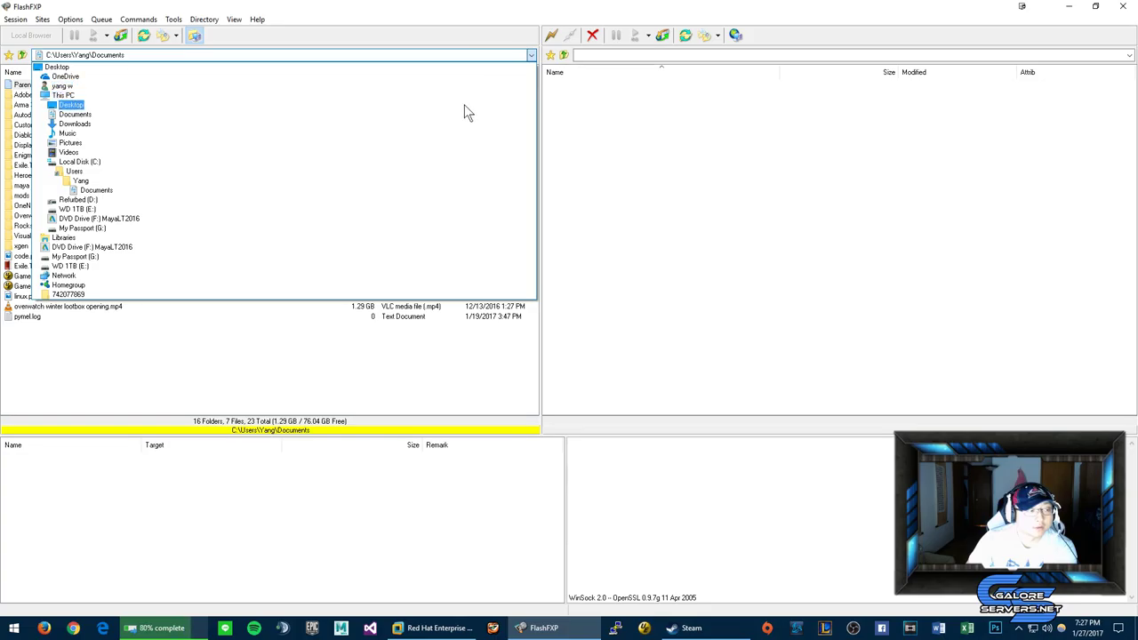
click(464, 105)
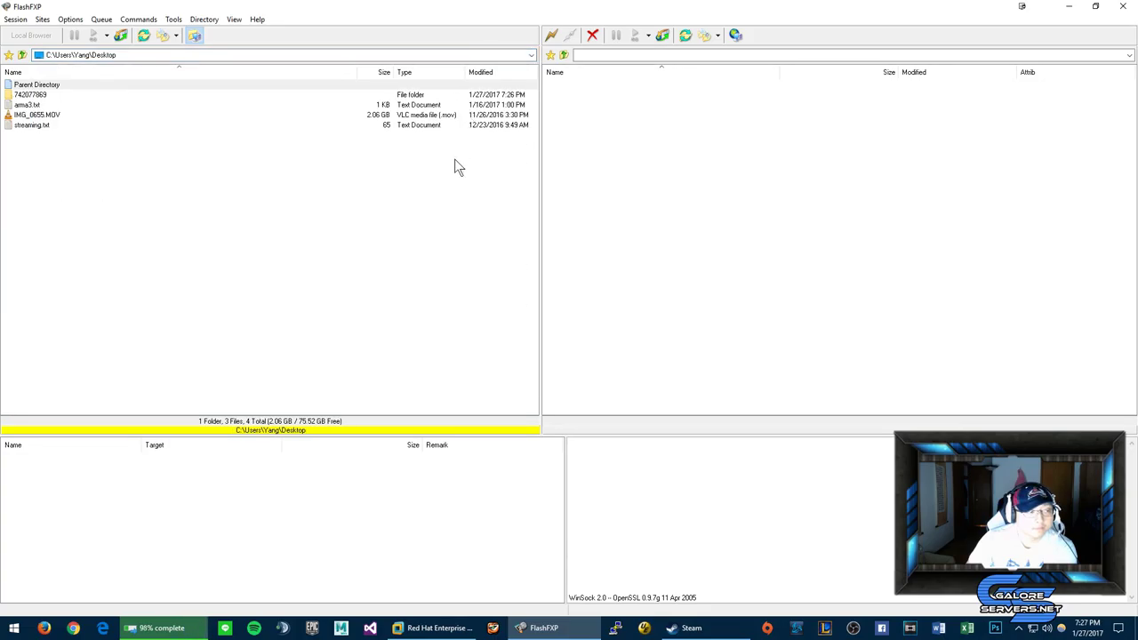
click(552, 35)
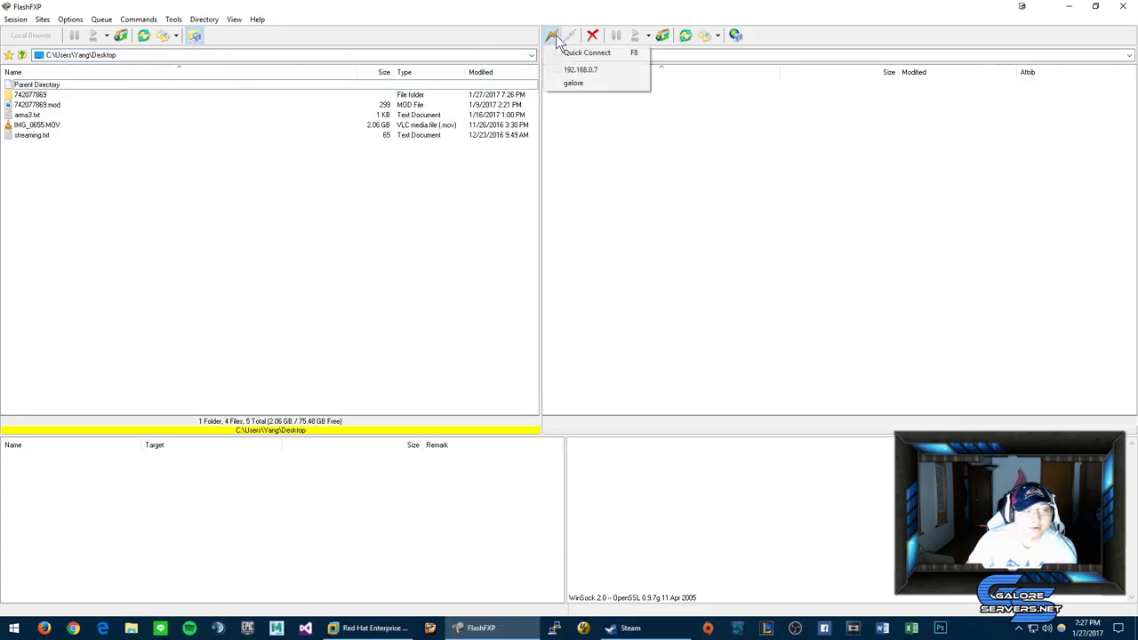
click(596, 70)
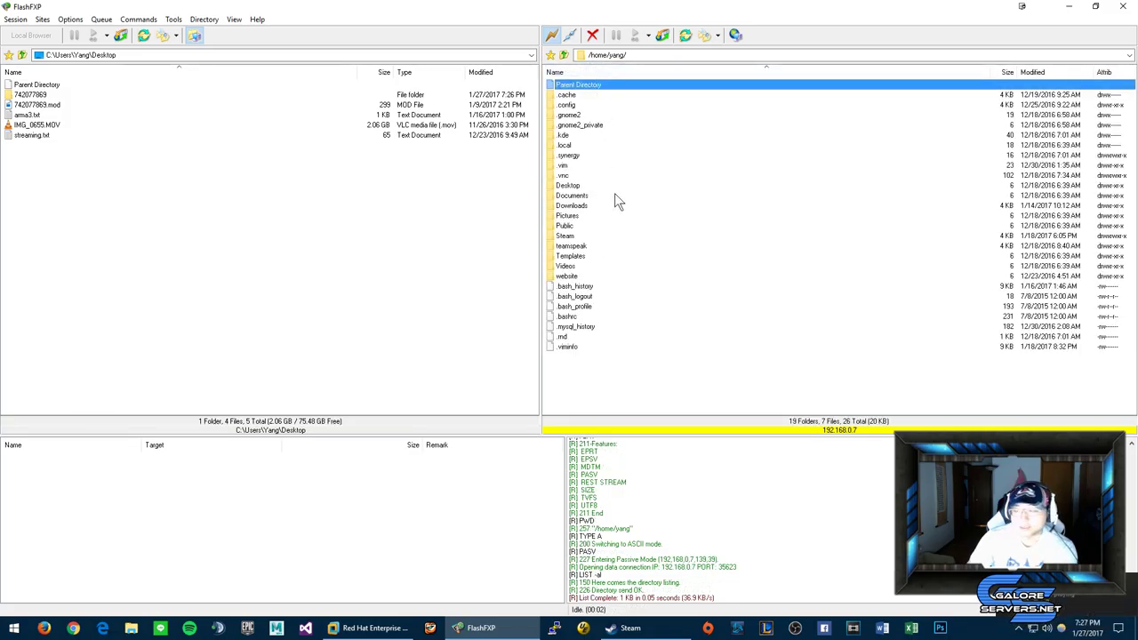
Step: Select the Steam folder in the remote server's home directory
click(604, 225)
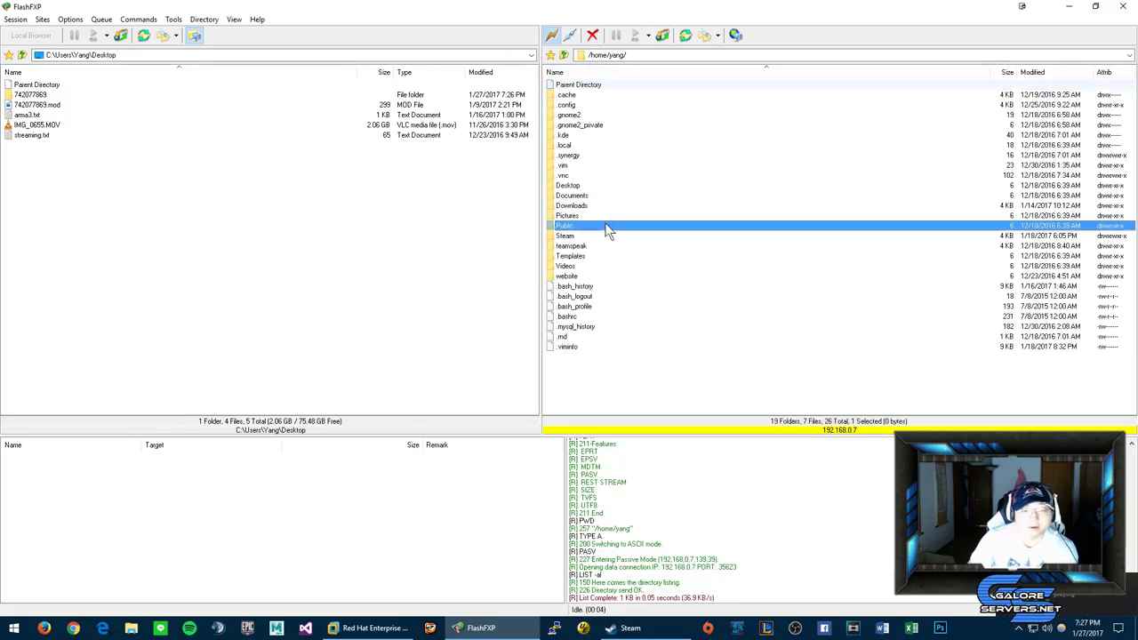
key(Up)
key(Up)
key(Down)
key(Down)
key(Down)
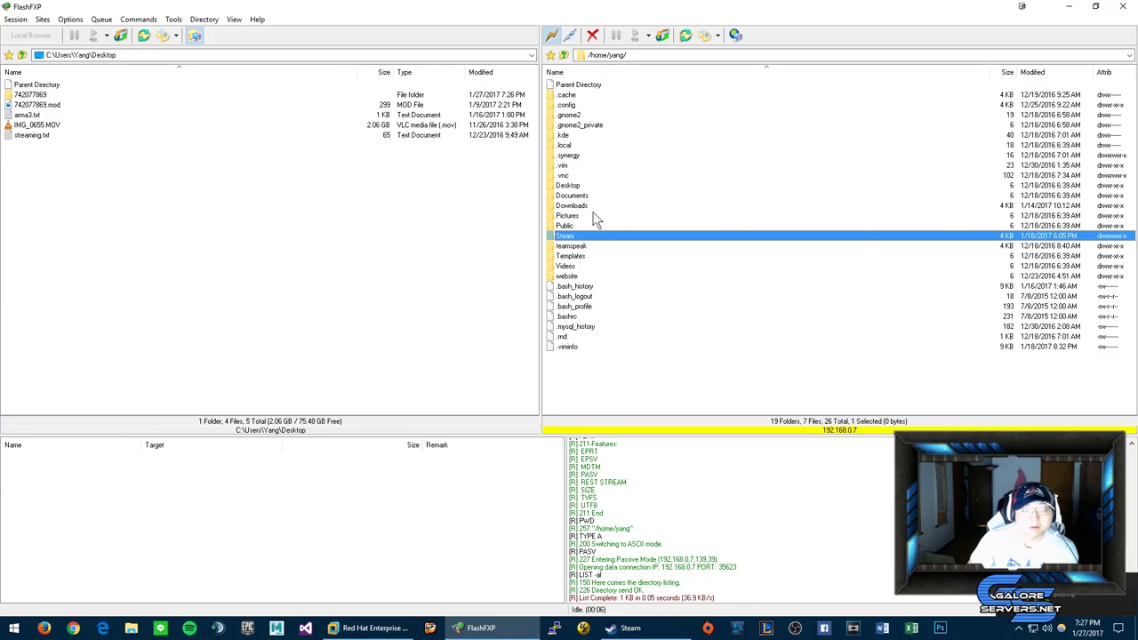
Step: Switch to the Red Hat Enterprise Linux virtual machine and unlock its session with the account password
click(374, 627)
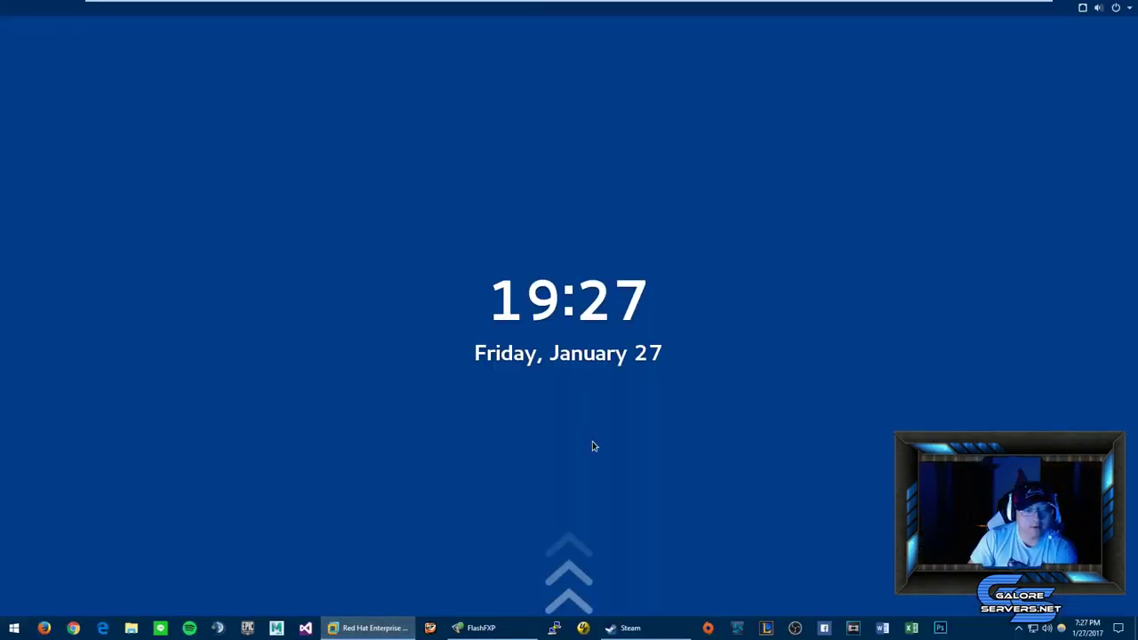
drag(592, 447, 582, 287)
text(***)
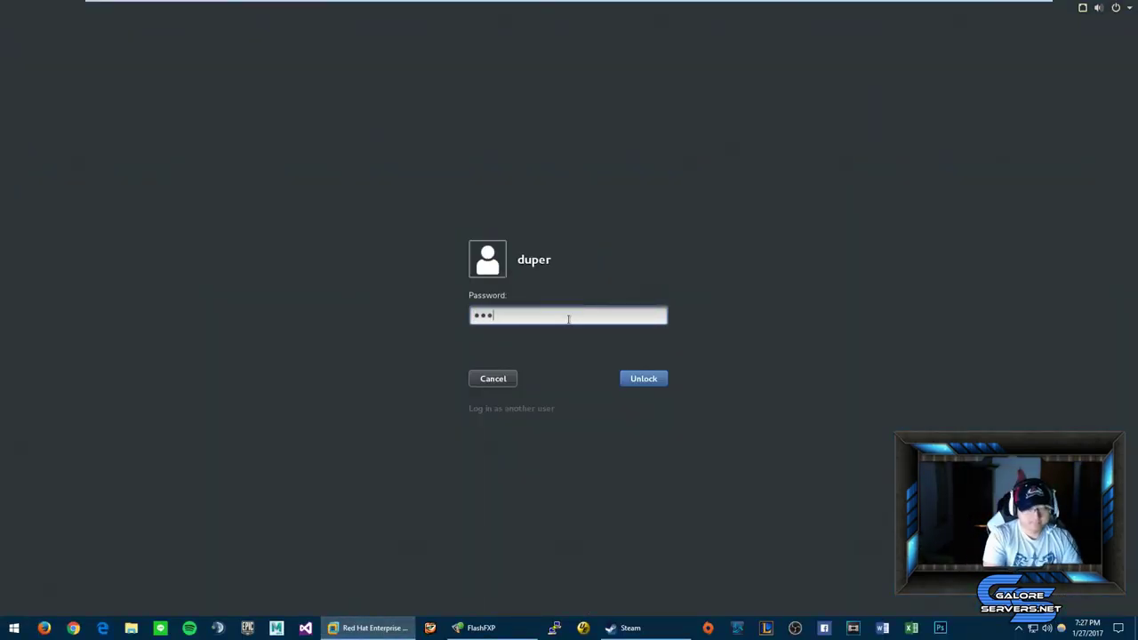
key(Return)
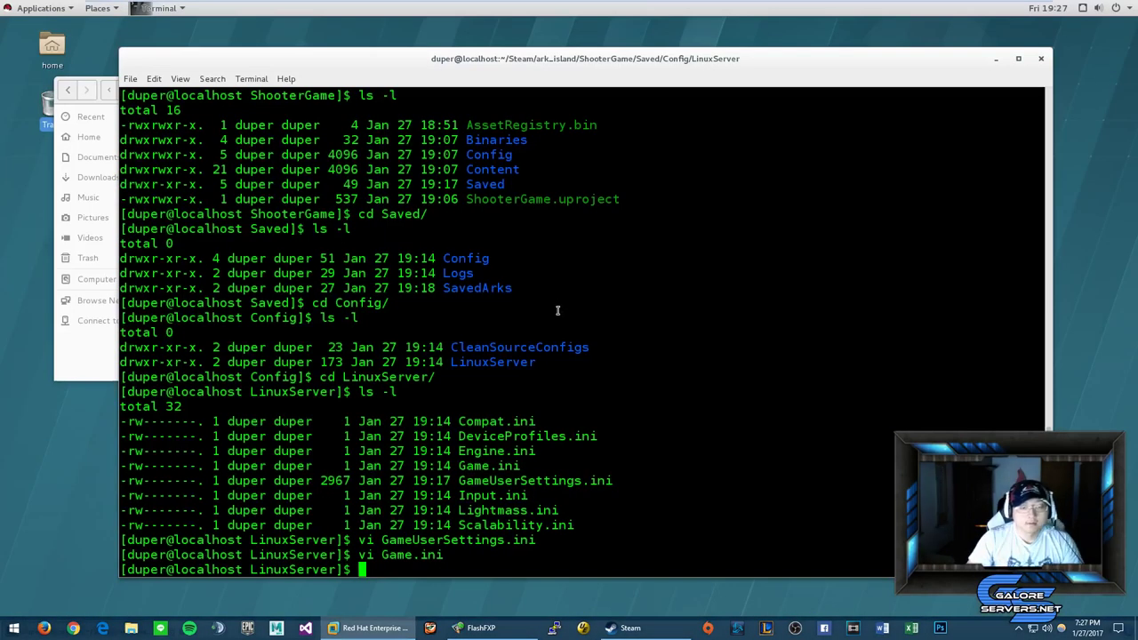
Step: Move the terminal aside and trace the server's folder path in the file manager from ark_island back to Home
drag(572, 55, 744, 59)
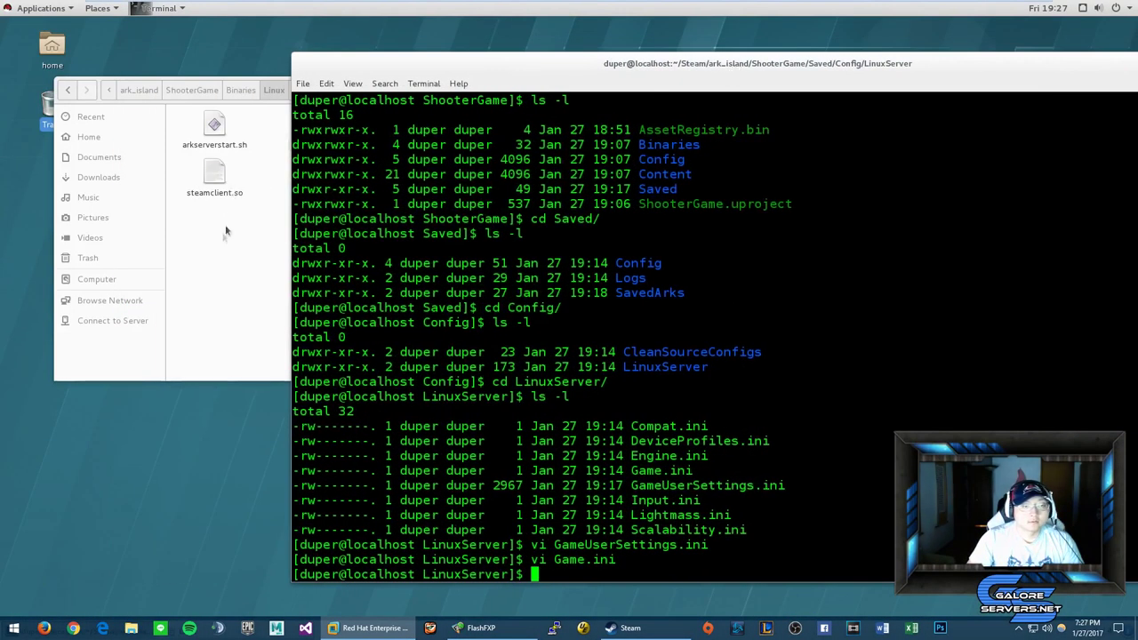
click(225, 224)
click(139, 90)
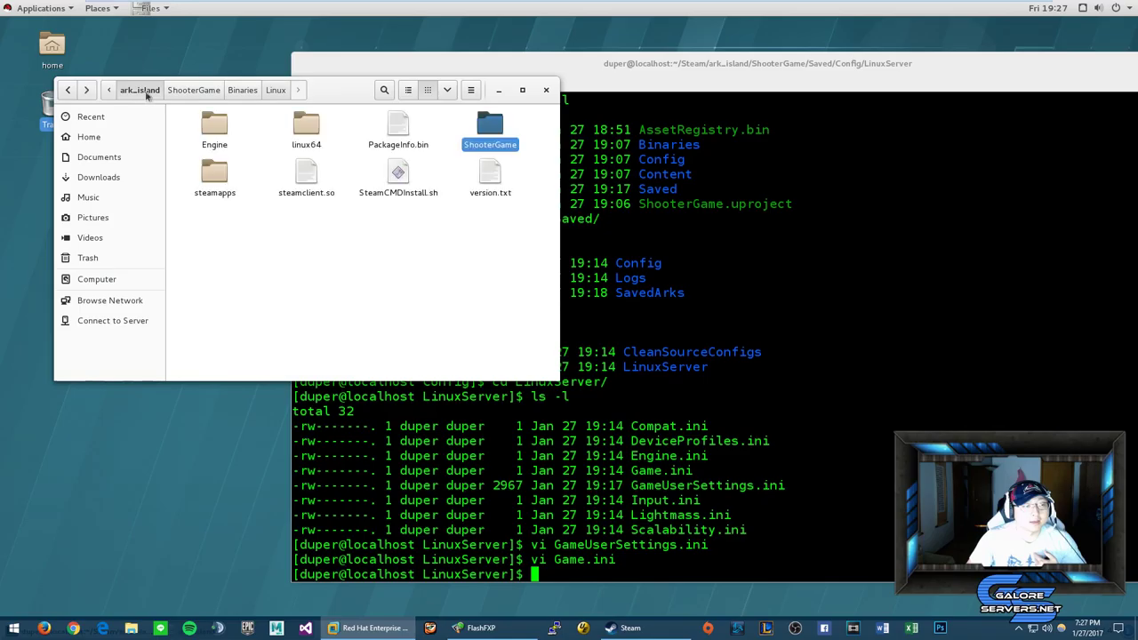
click(109, 92)
click(132, 90)
click(109, 93)
click(135, 90)
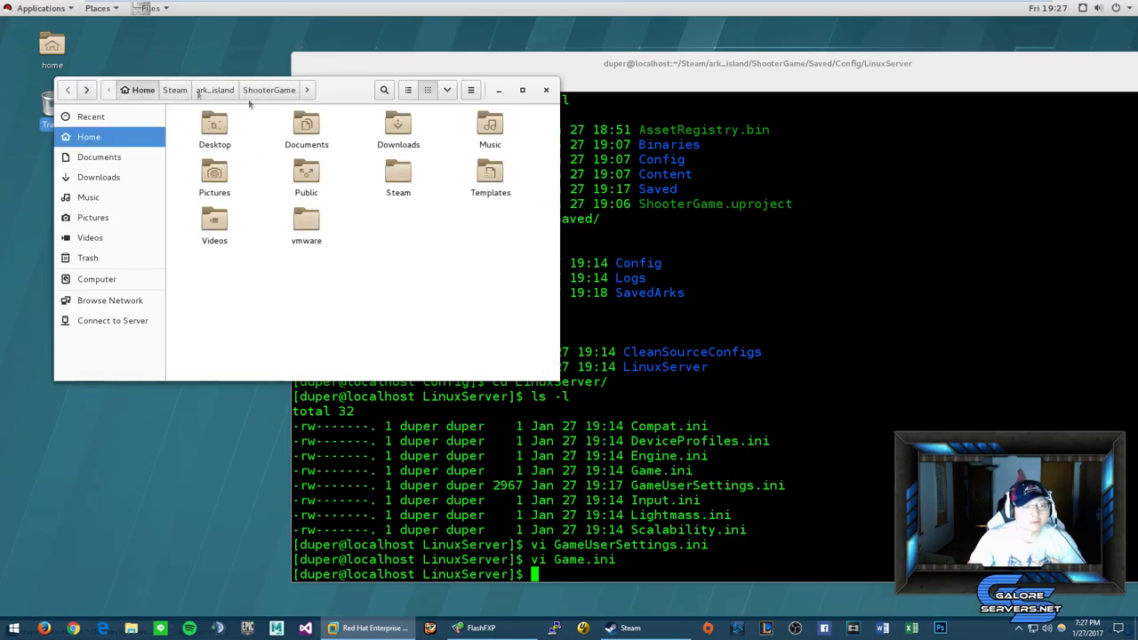
Step: Switch back to FlashFXP and open the Steam/ark_island folder on the remote server
click(510, 629)
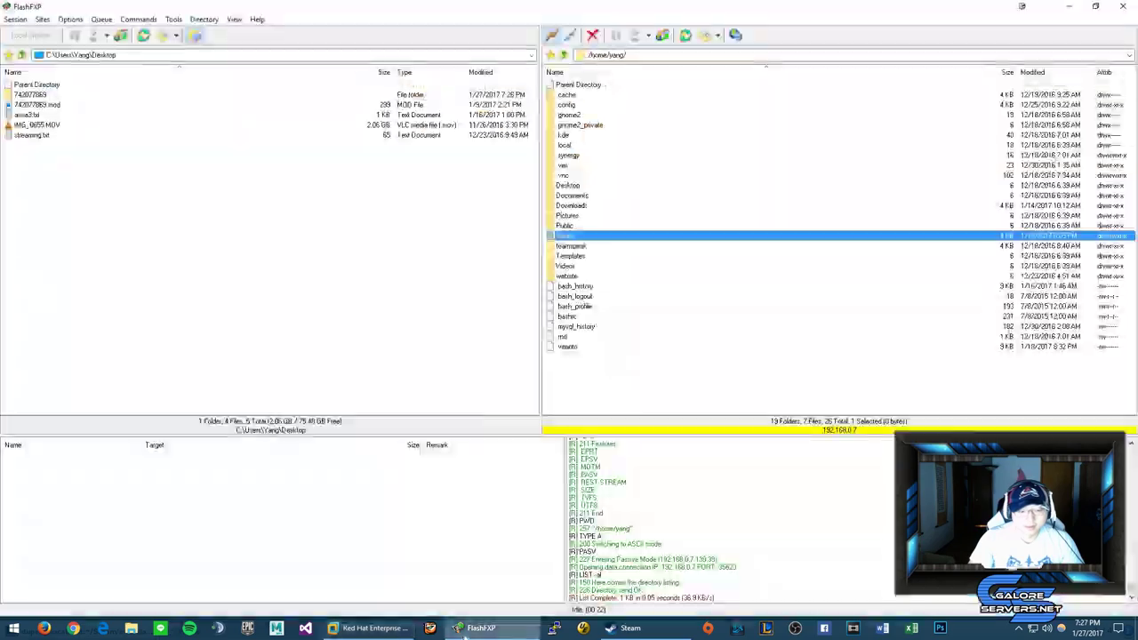
double_click(601, 235)
click(595, 106)
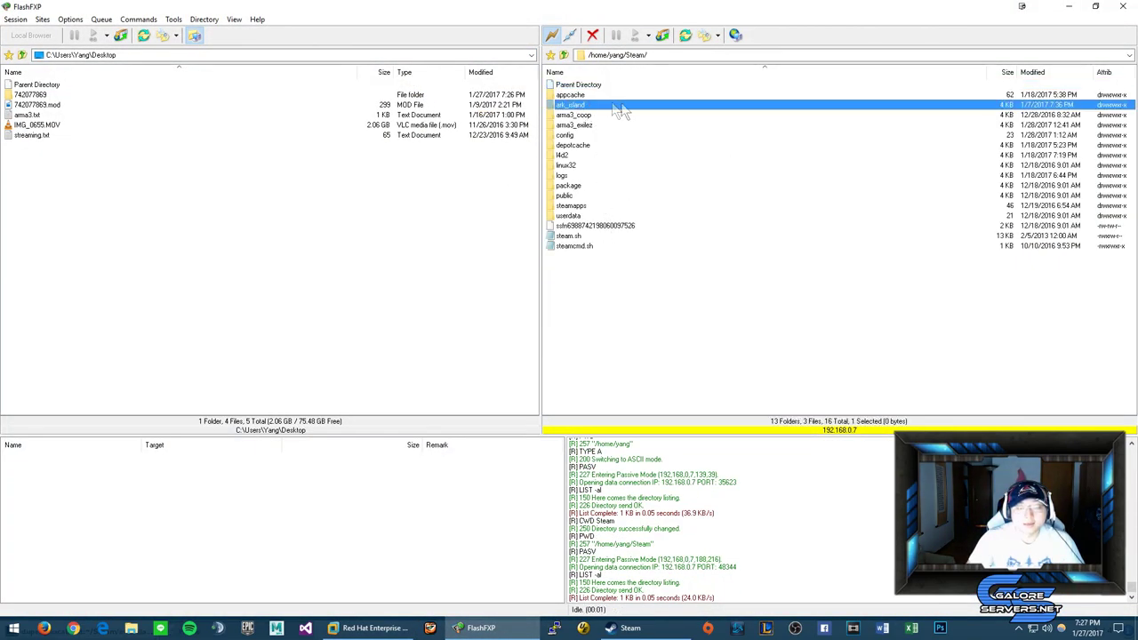
double_click(580, 106)
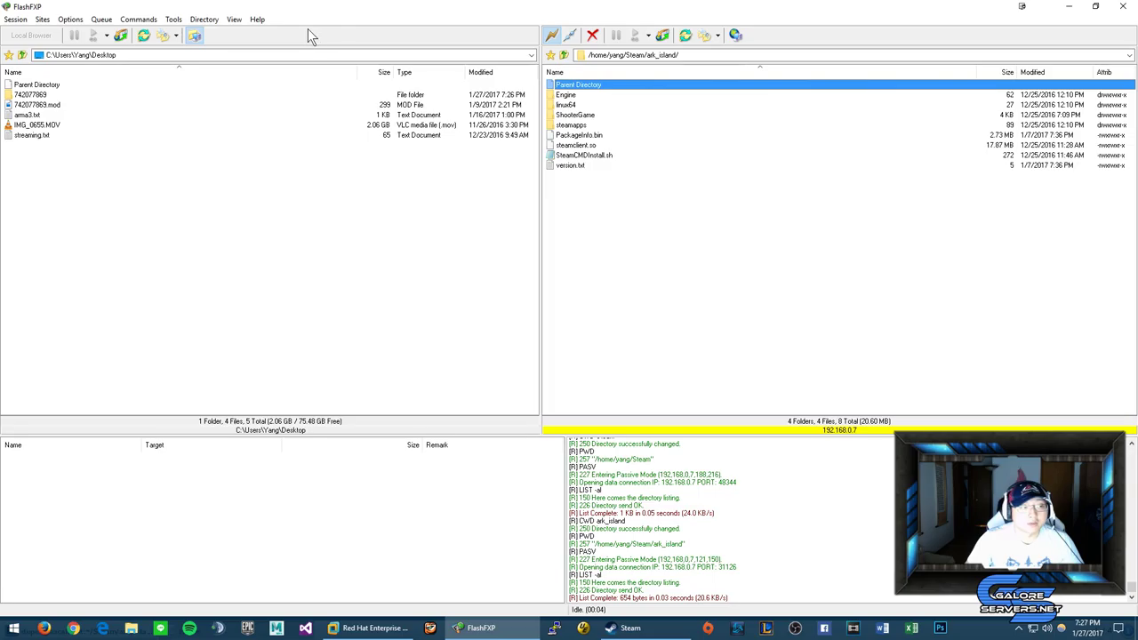
Step: Open ShooterGame/Content/Mods inside the remote ark_island folder and look through its mod folders and files
click(598, 115)
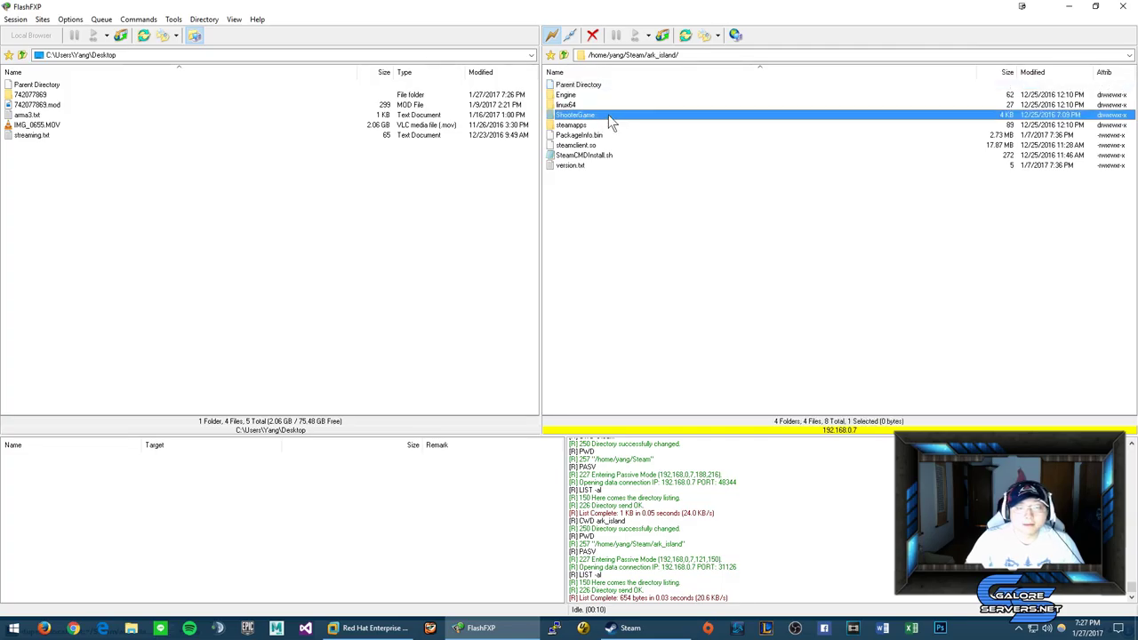
double_click(610, 119)
double_click(585, 114)
click(583, 164)
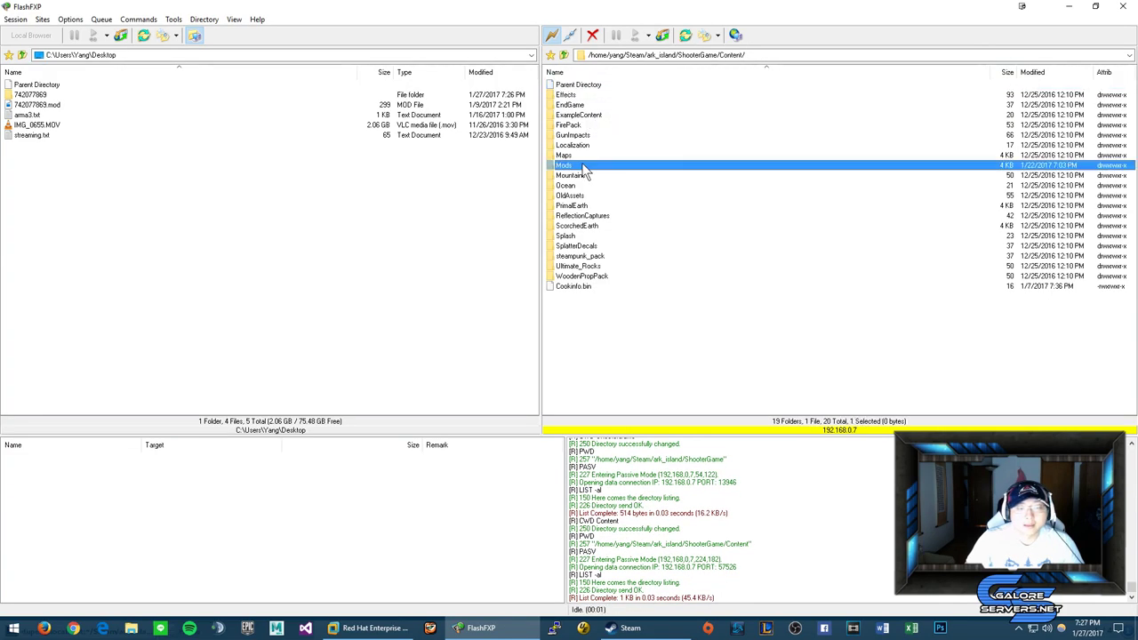
double_click(584, 166)
scroll(658, 164, down, 3)
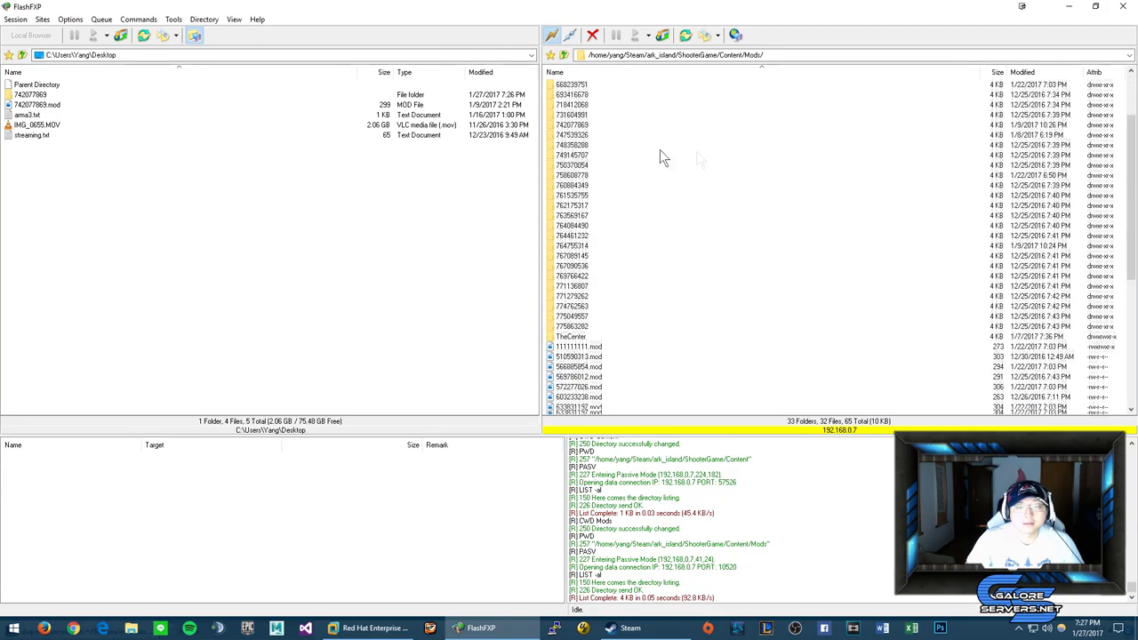
Step: Look through the mod ID folders and their matching .mod files in the remote Mods folder
scroll(661, 158, down, 2)
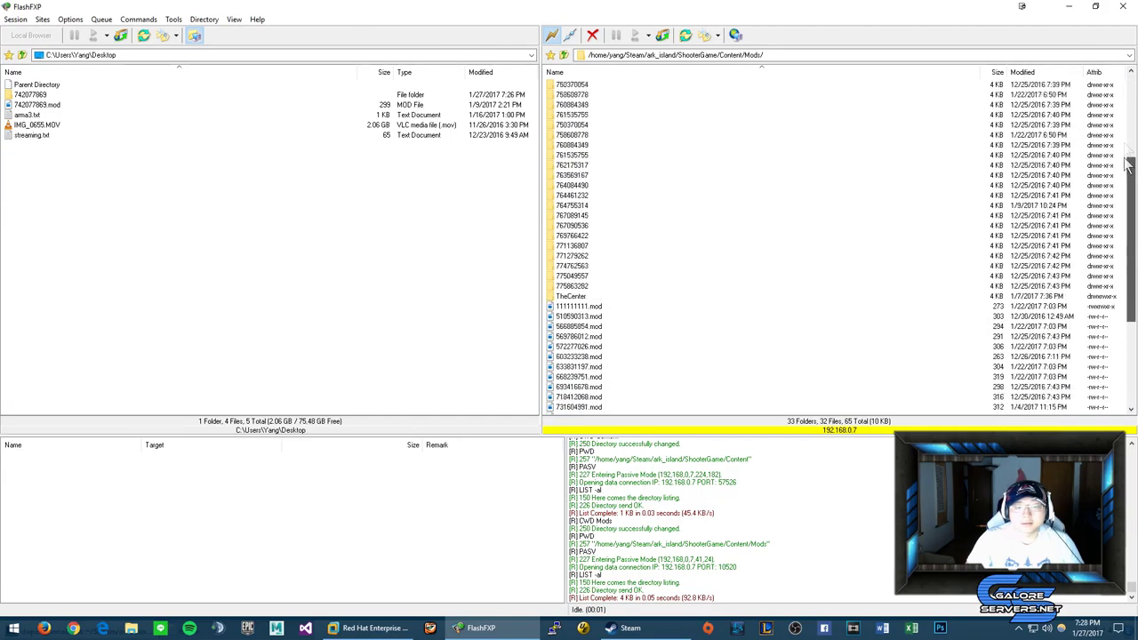
scroll(1127, 165, up, 5)
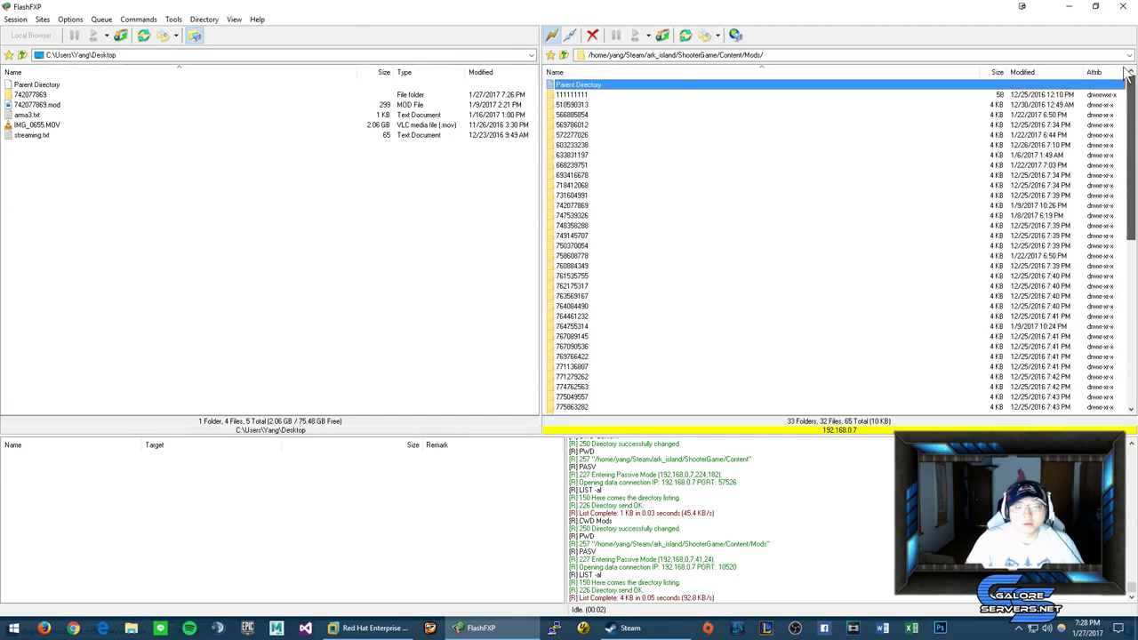
scroll(619, 205, down, 1)
scroll(621, 192, up, 1)
click(586, 114)
click(603, 166)
click(609, 216)
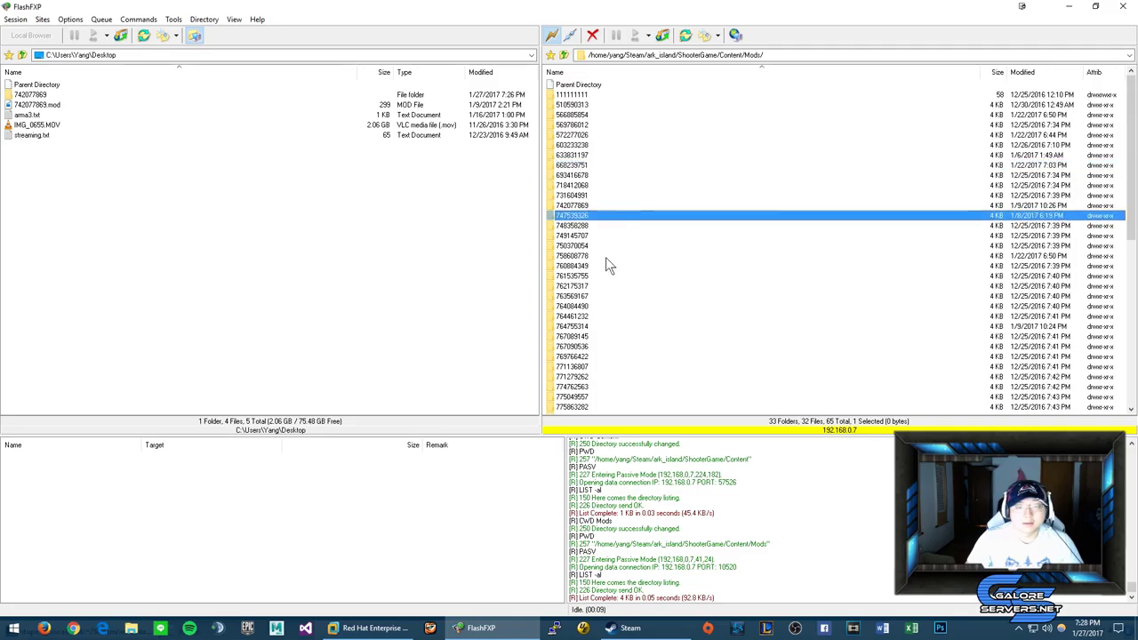
click(614, 166)
click(603, 275)
click(620, 317)
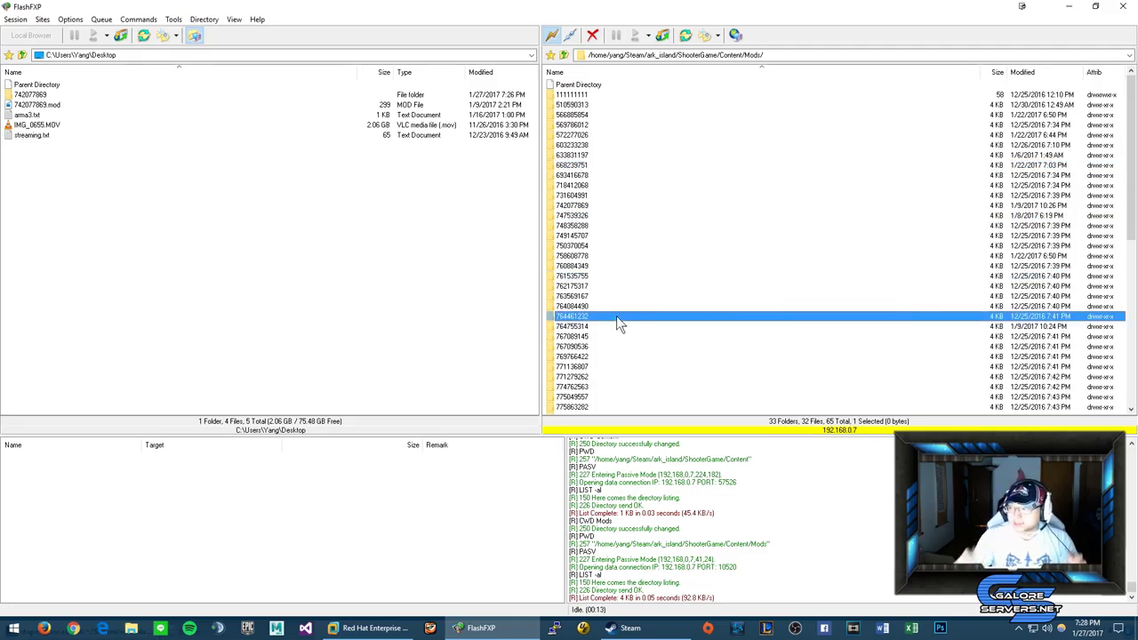
scroll(646, 216, down, 3)
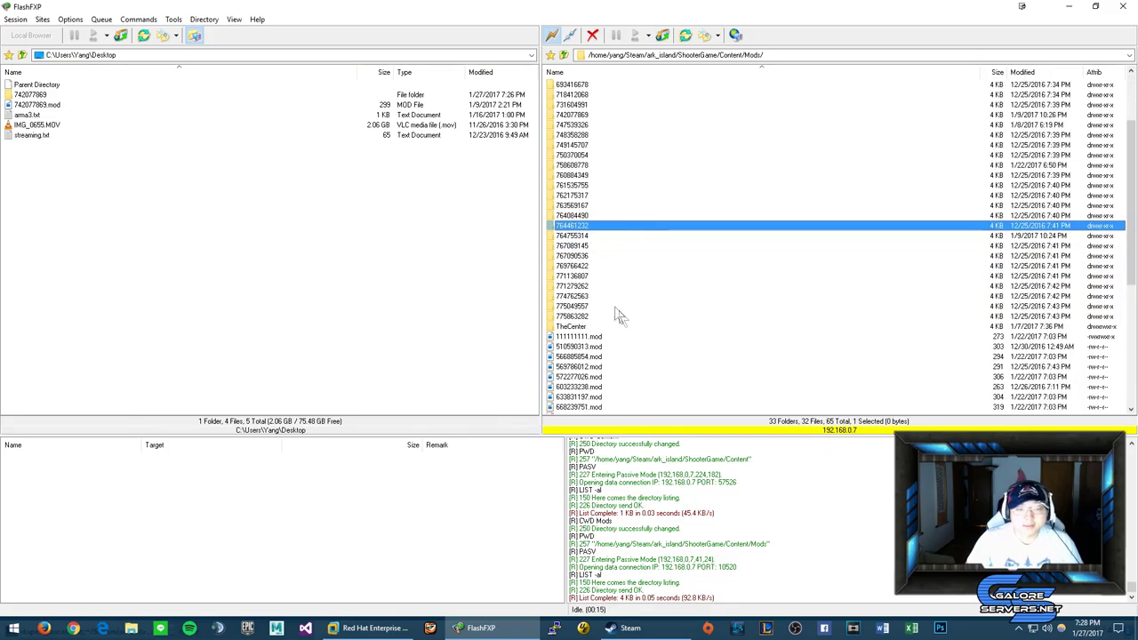
Step: Select the local 742077869 folder and 742077869.mod file as the items for transfer, and highlight the remote Mods folder's path
click(36, 94)
shift+click(36, 105)
drag(35, 105, 453, 105)
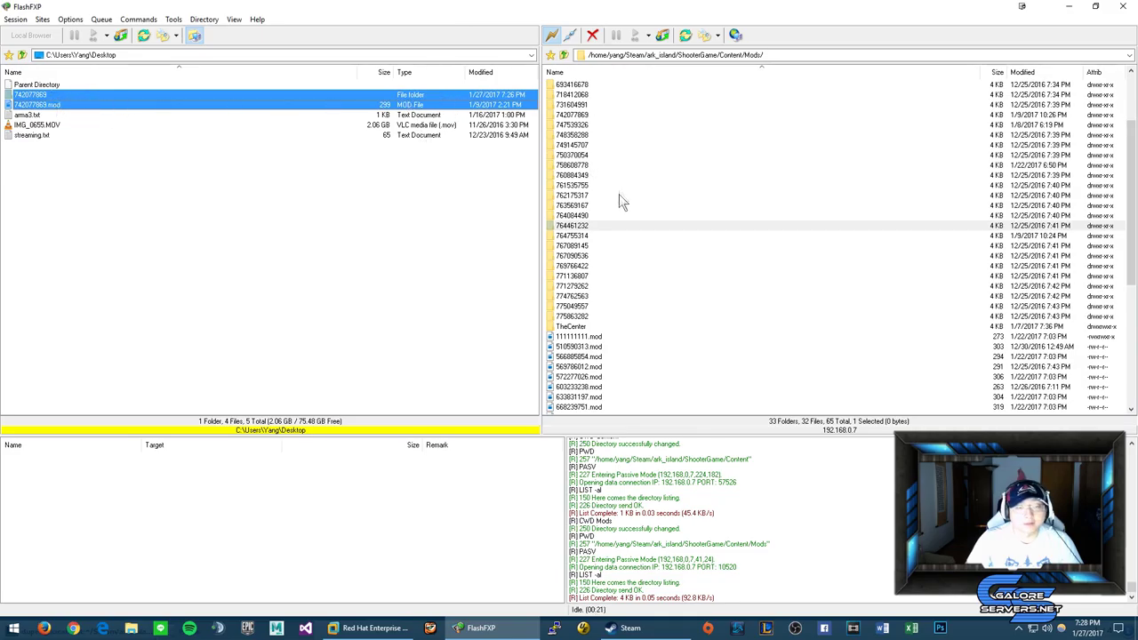
drag(766, 54, 647, 54)
Step: Switch to the Red Hat Enterprise Linux virtual machine and open Steam/ark_island/ShooterGame from Home in the file manager
click(373, 628)
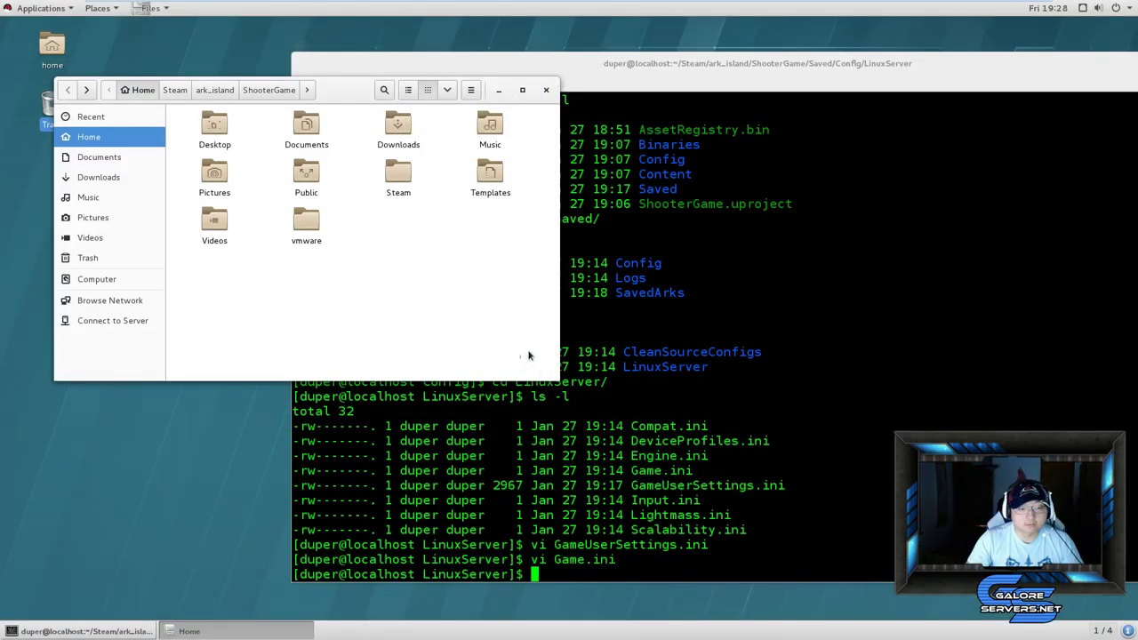
double_click(398, 178)
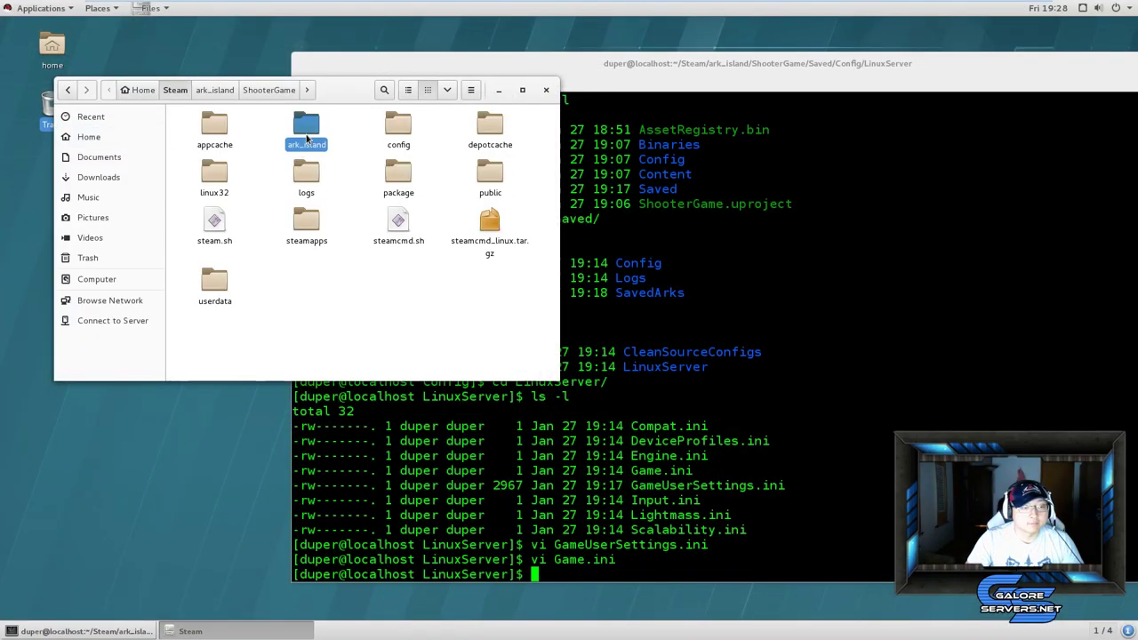
double_click(305, 125)
double_click(490, 125)
Step: Open the Mods folder inside ShooterGame's Content folder
click(306, 124)
click(398, 126)
click(489, 127)
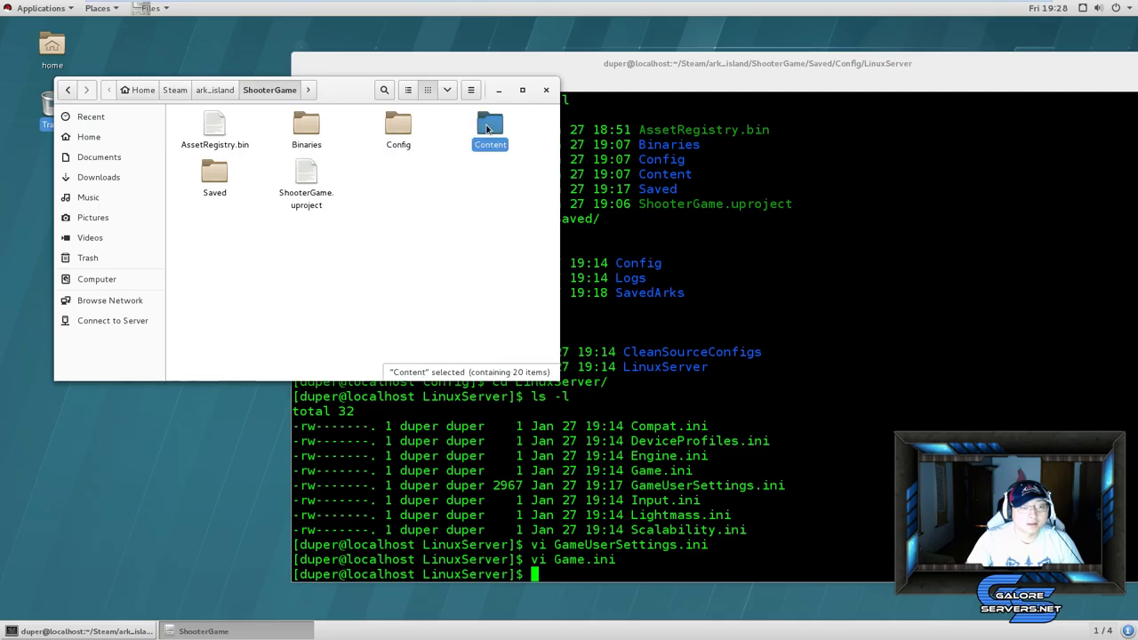
double_click(487, 129)
click(213, 227)
double_click(213, 226)
mouse_move(357, 235)
mouse_down()
mouse_move(403, 210)
mouse_move(357, 274)
mouse_move(355, 242)
mouse_up()
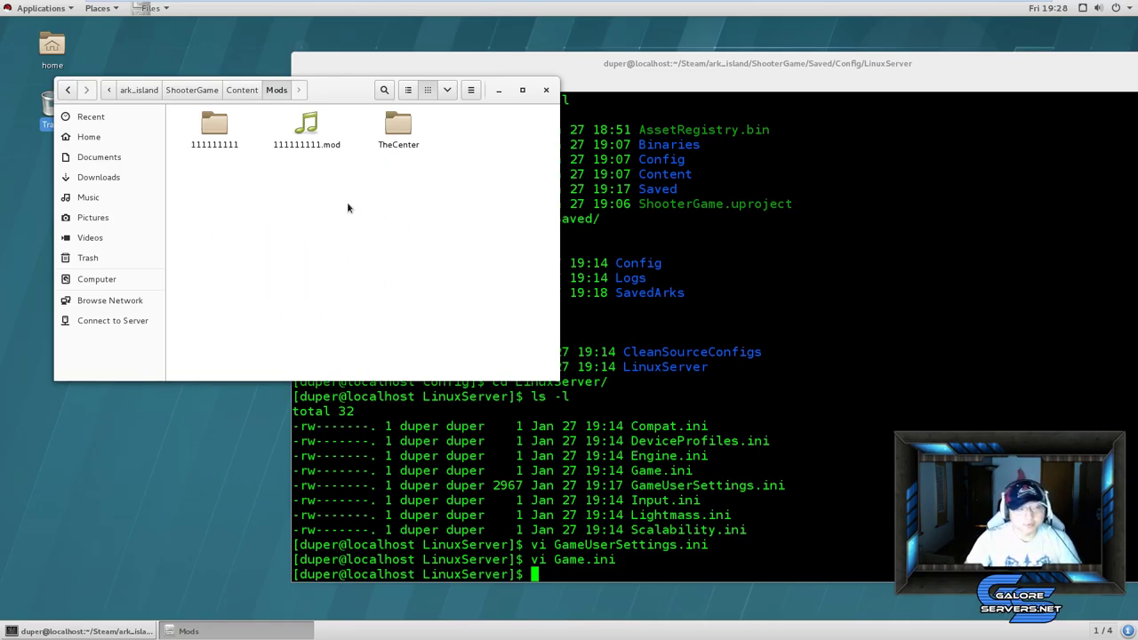
Step: Bring the terminal window in front of the file manager and focus it
click(302, 400)
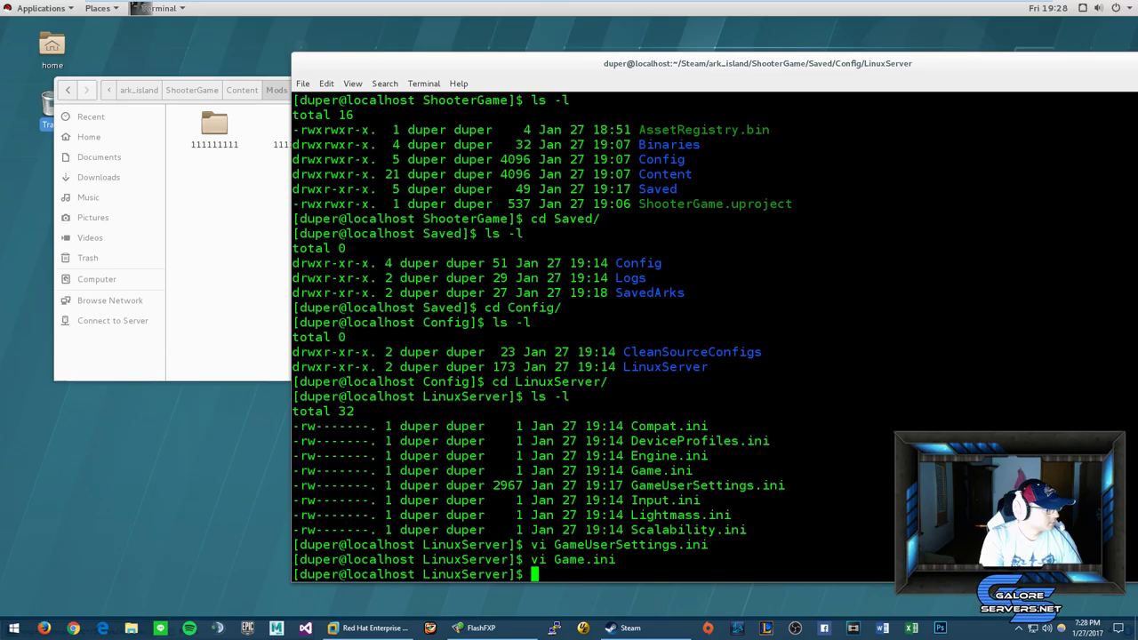
click(653, 455)
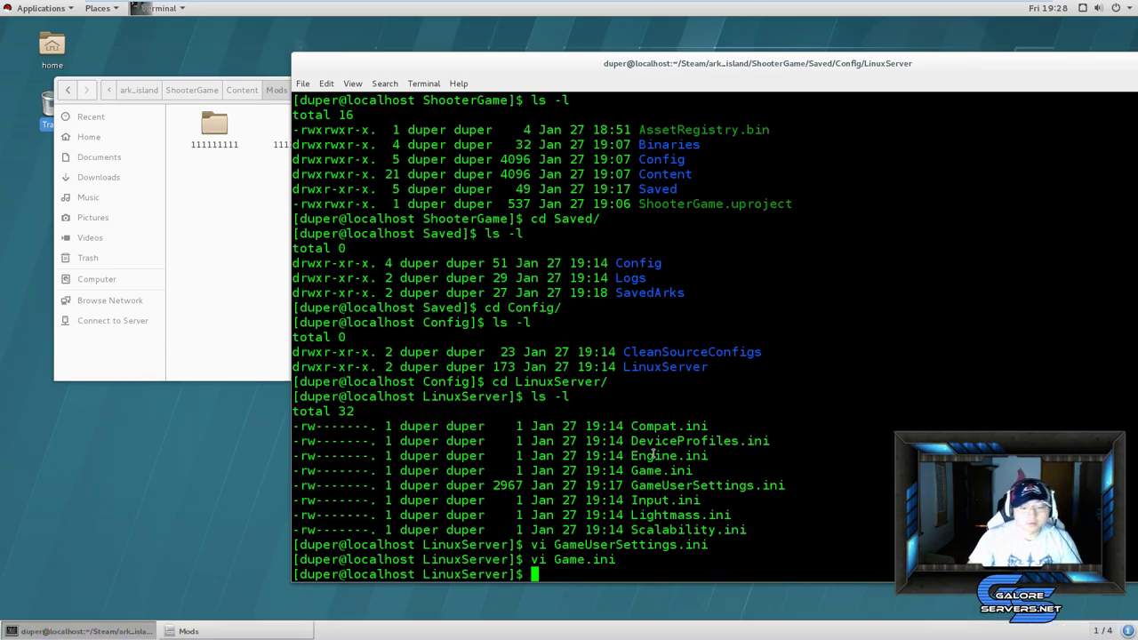